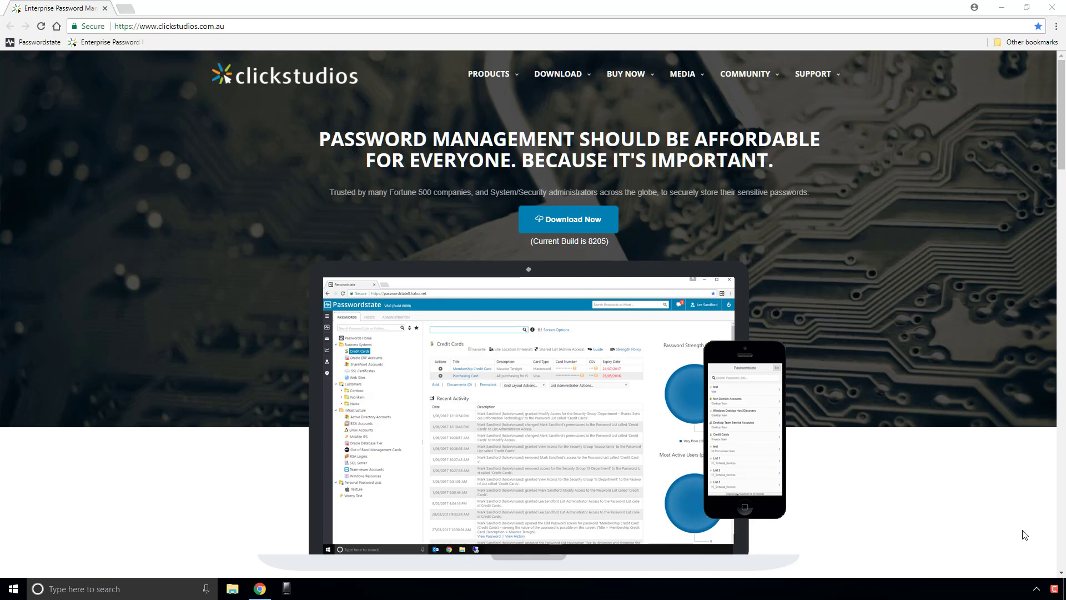
Open the Passwordstate dashboard and read the Browser Extension Manual's Installation page
left_click(34, 42)
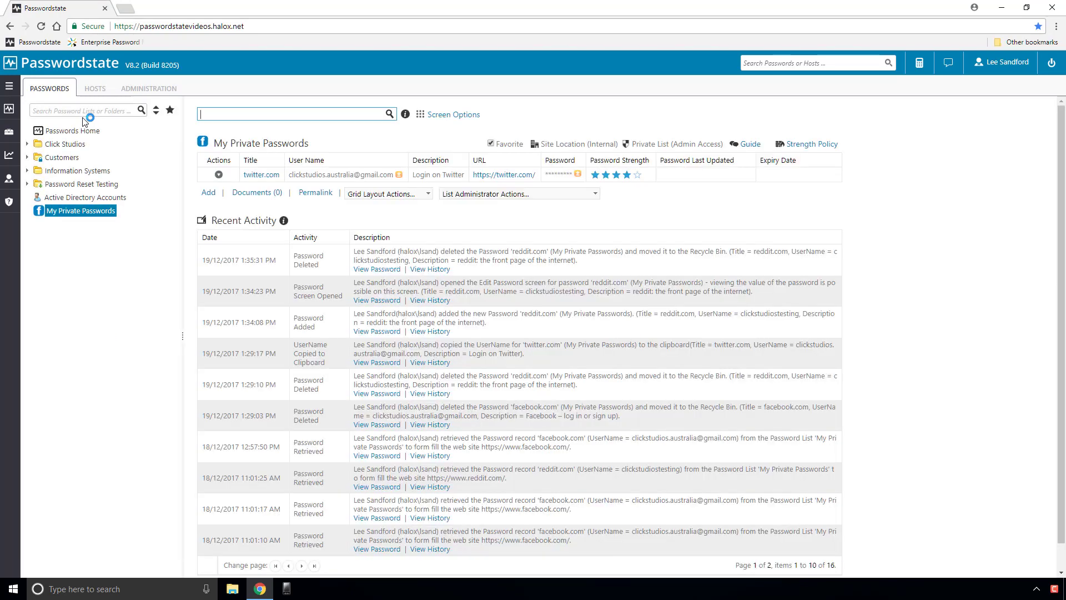
mouse_move(15, 205)
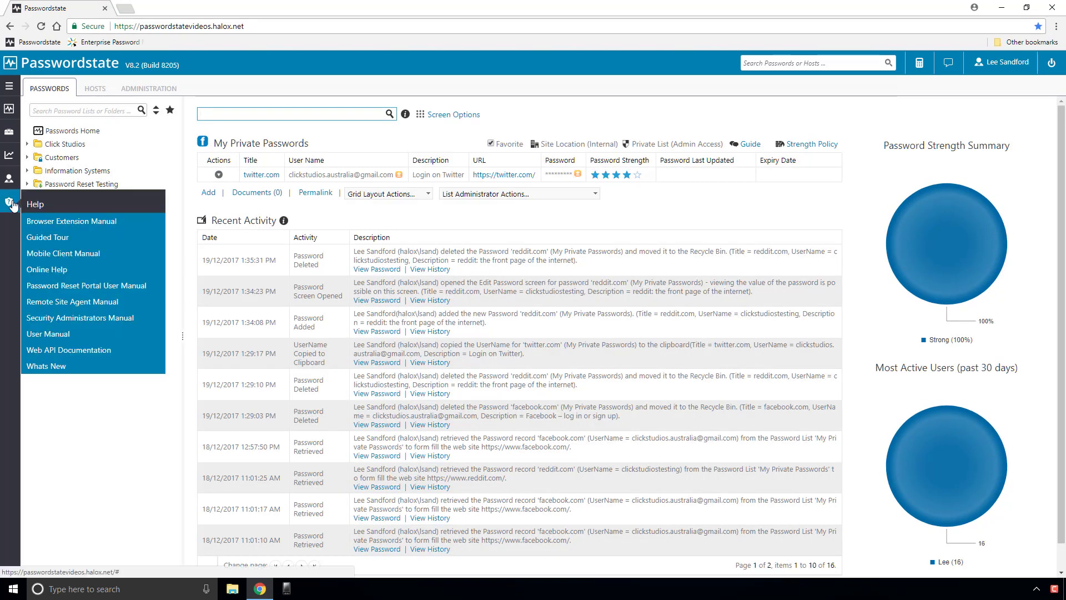
left_click(61, 223)
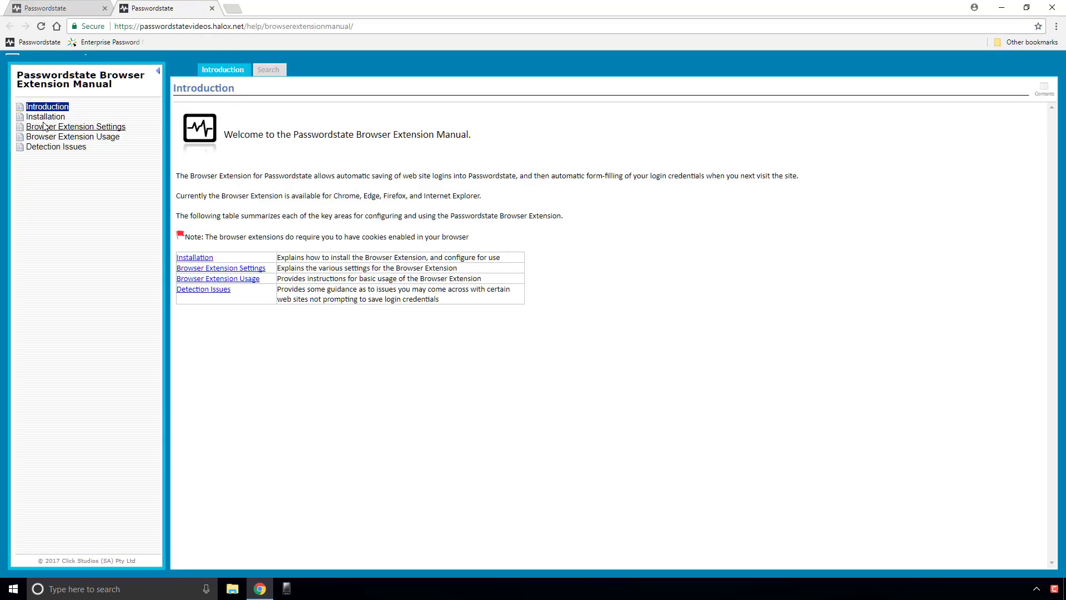
left_click(55, 118)
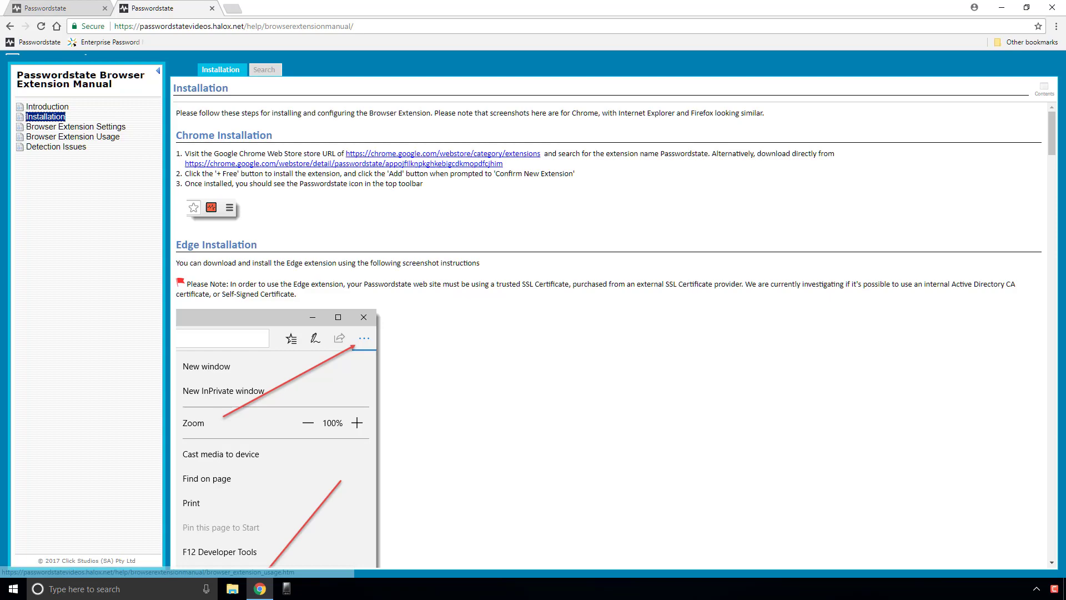
mouse_move(1049, 138)
left_mouse_down()
mouse_move(1051, 482)
mouse_move(1064, 517)
mouse_move(1040, 128)
left_mouse_up()
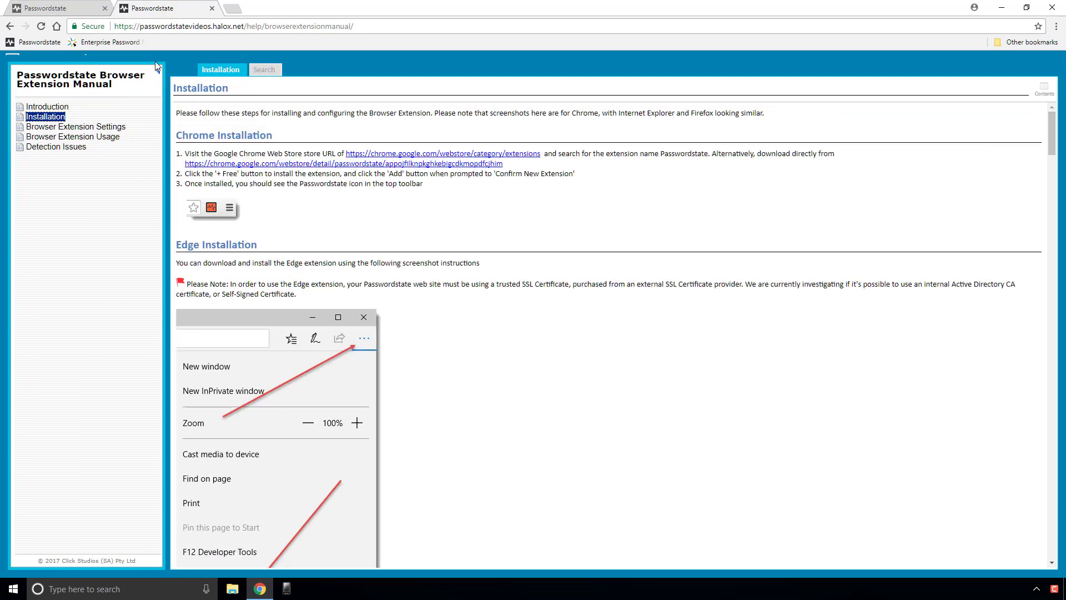
Close the manual and search the Chrome Web Store for the Passwordstate extension
left_click(212, 8)
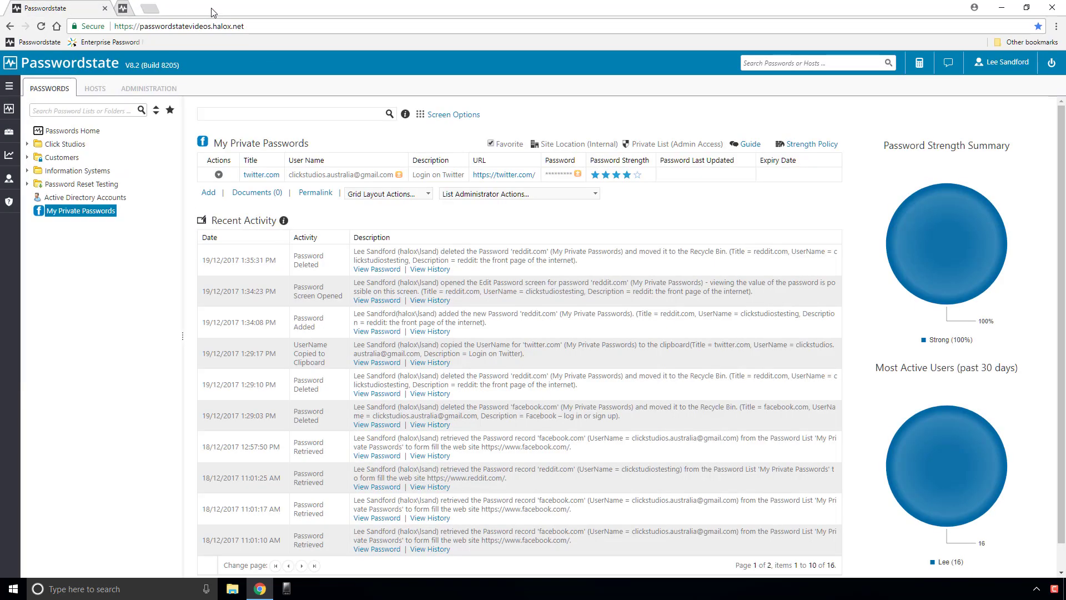
left_click(102, 42)
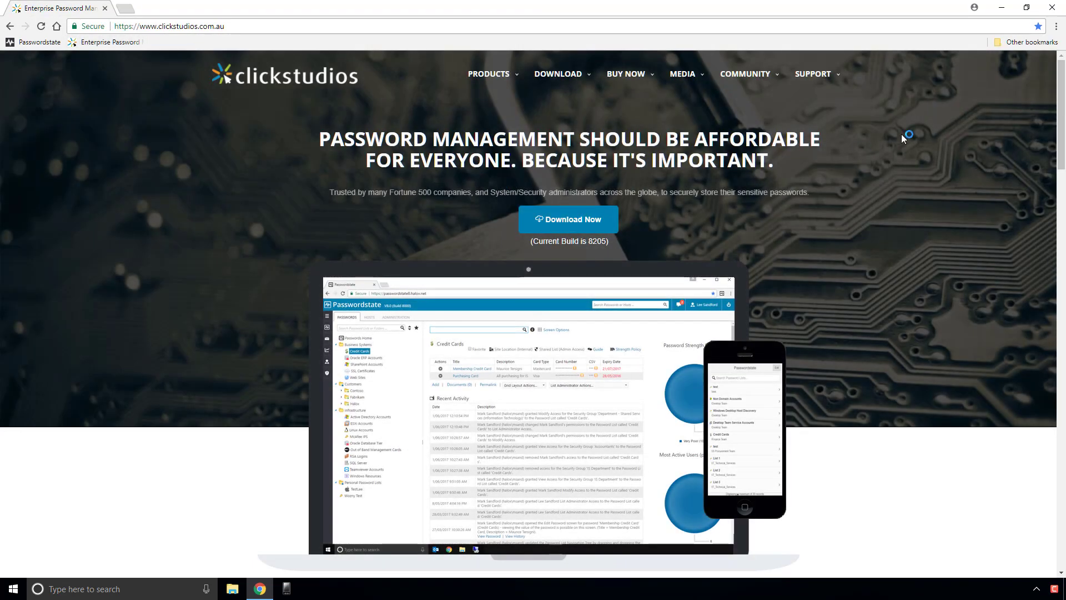
left_click(1055, 28)
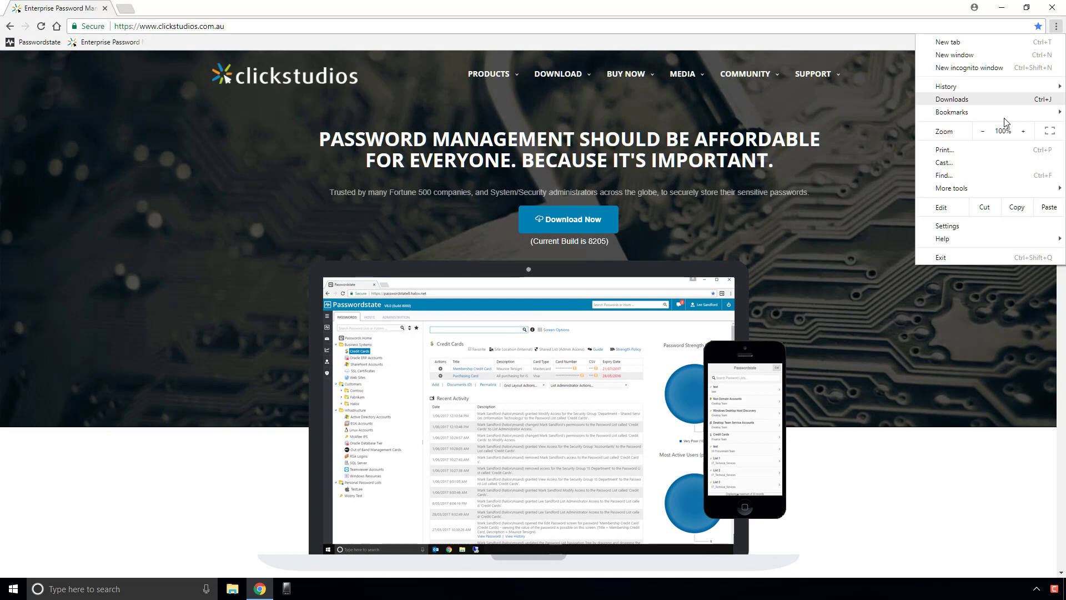
mouse_move(969, 190)
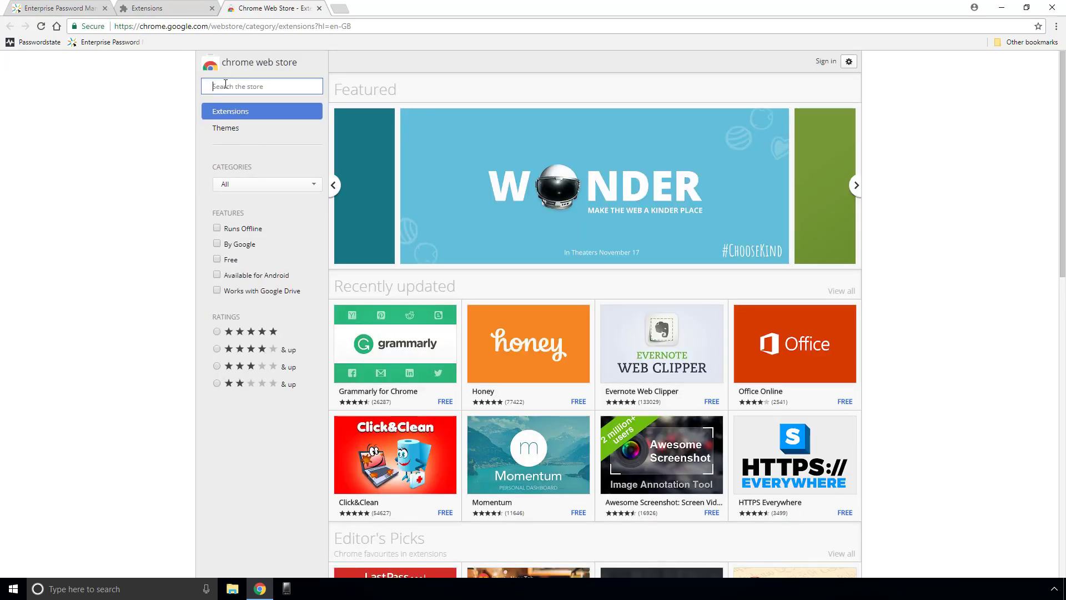
type("passw")
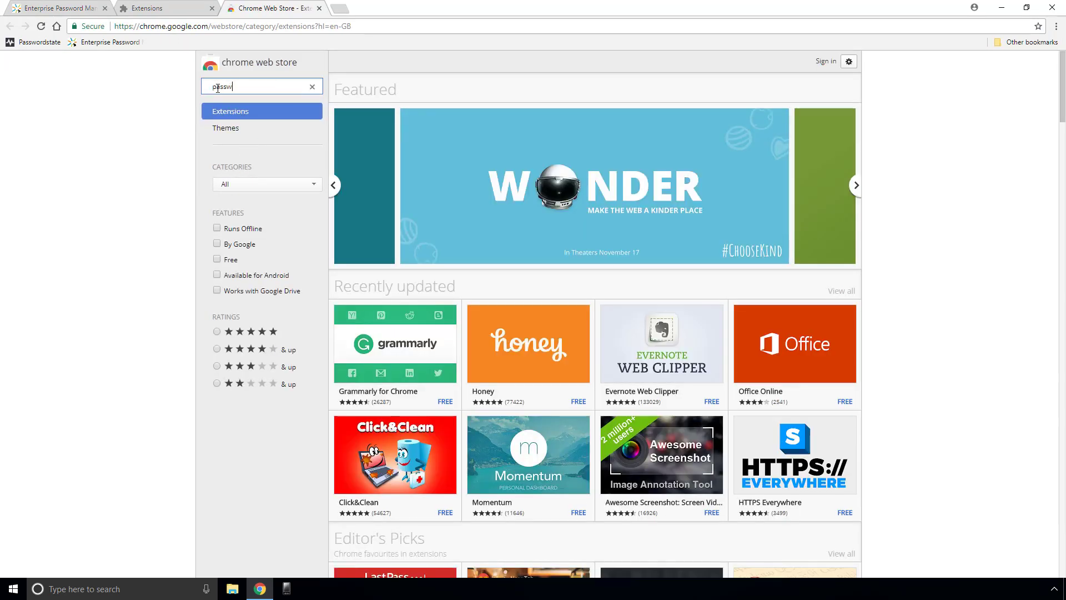
type("ordstate")
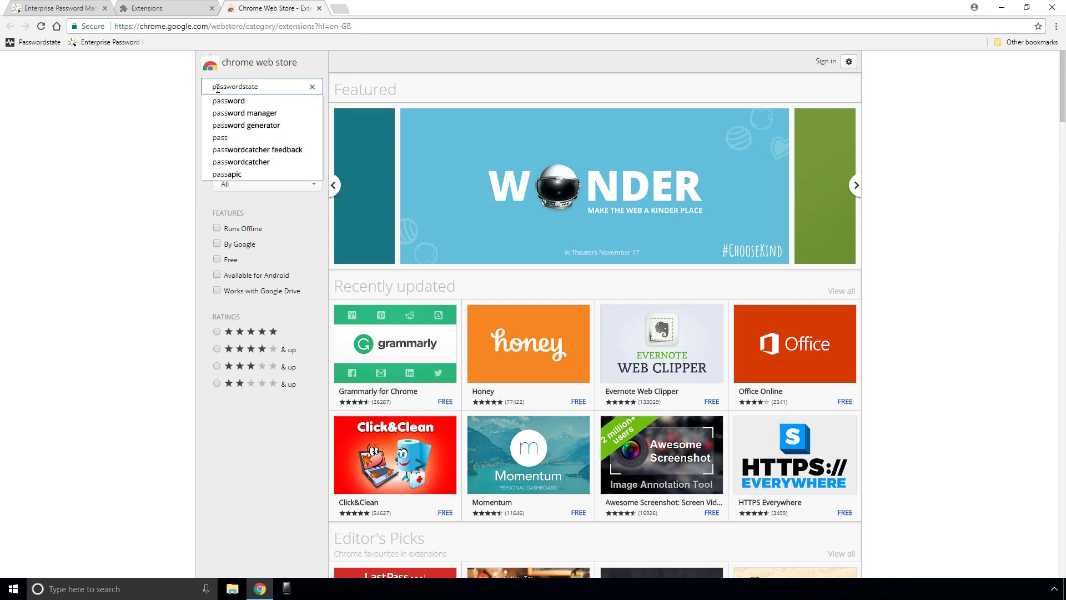
key("Return")
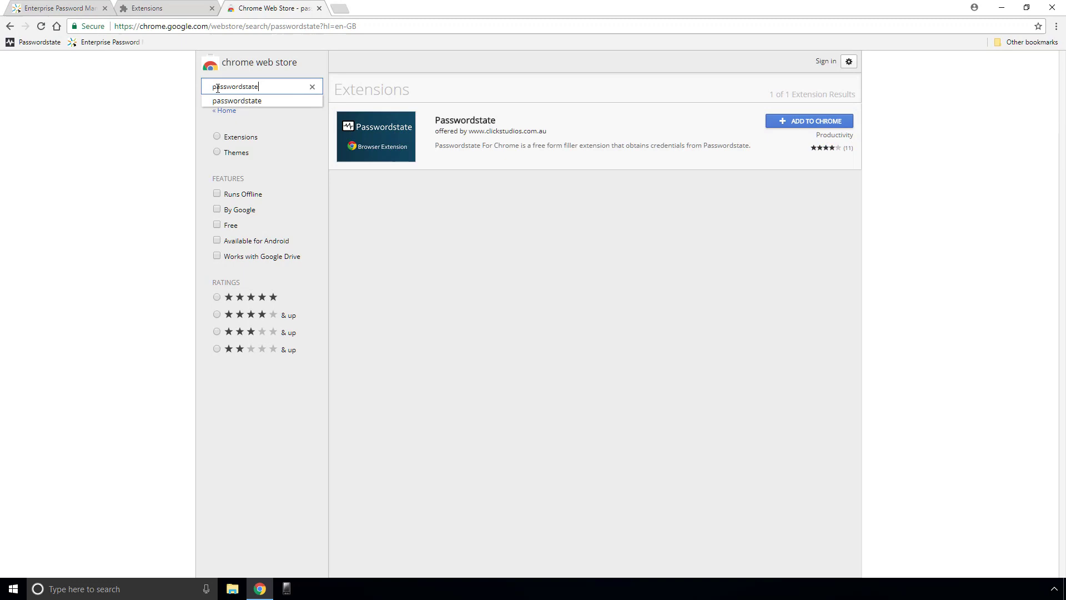
Add the Passwordstate extension to Chrome and dismiss the extension-added notice
left_click(791, 123)
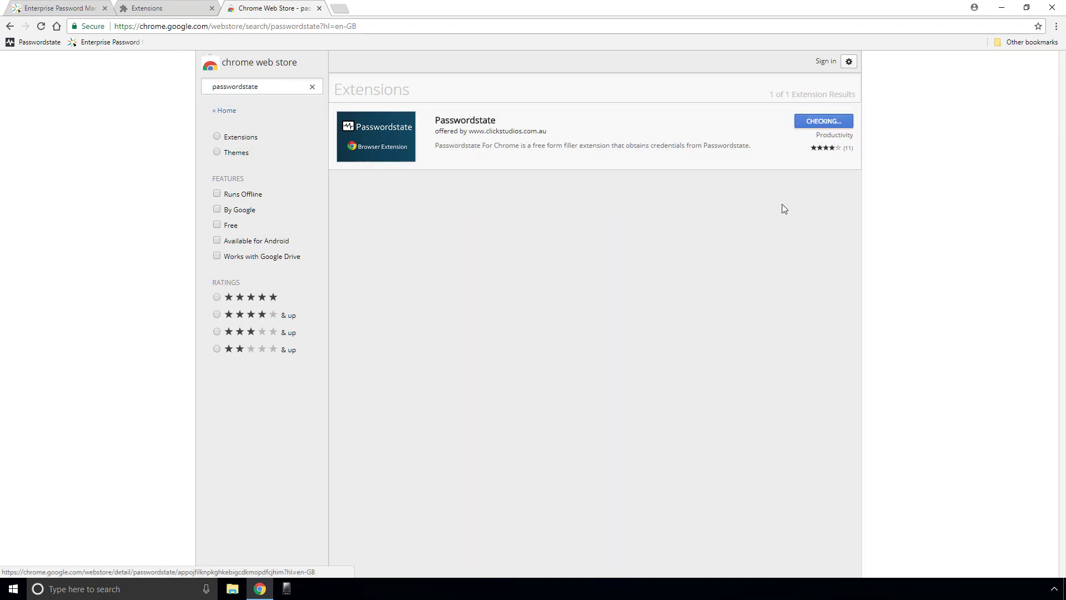
left_click(548, 152)
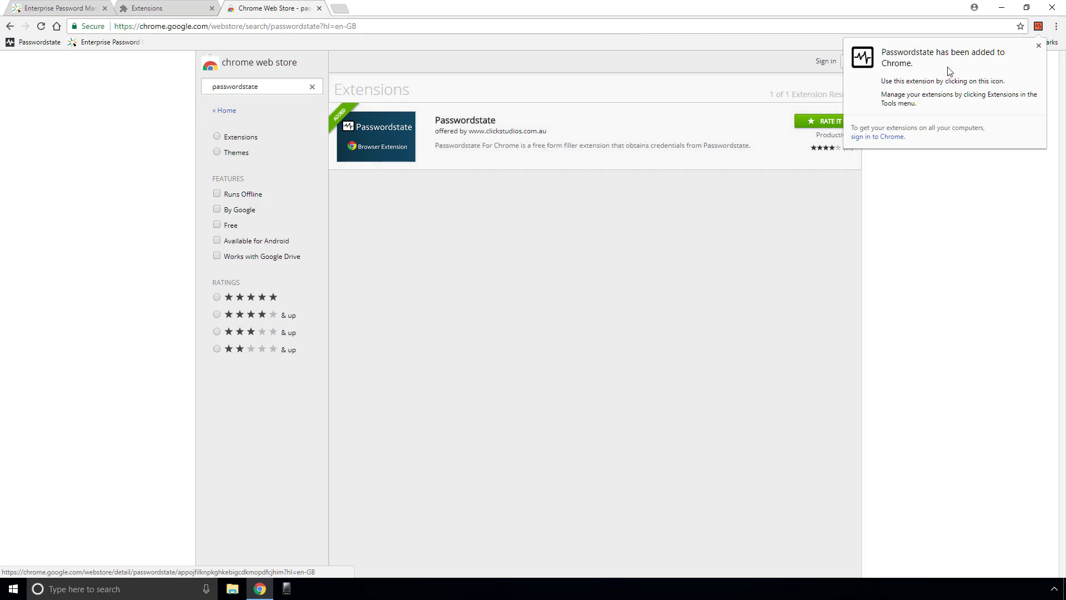
left_click(1037, 46)
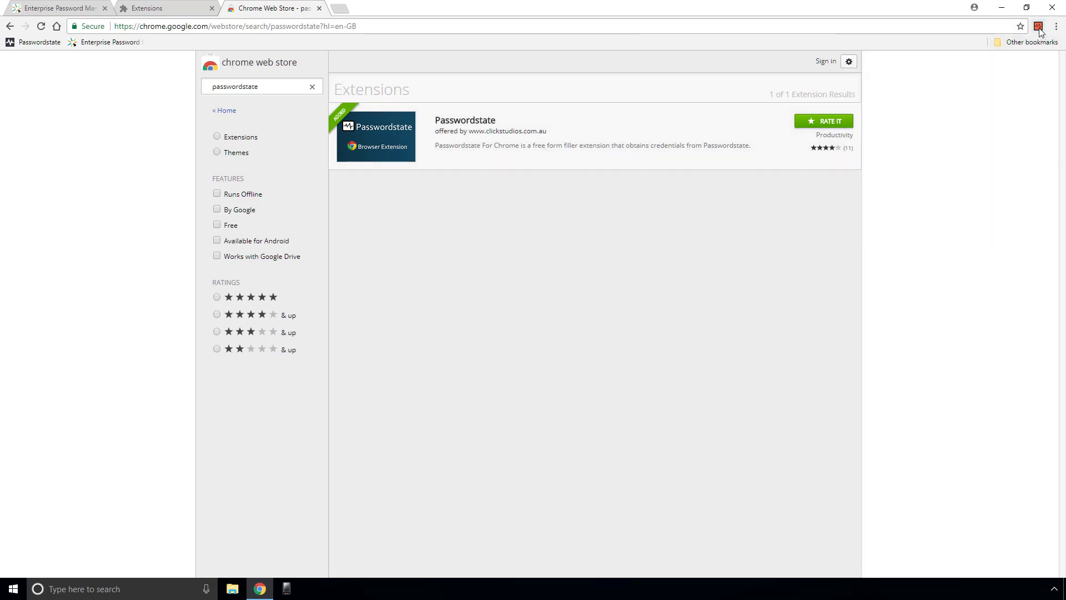
View the extension's Preferences, then close the Web Store and Extensions tabs
left_click(1038, 27)
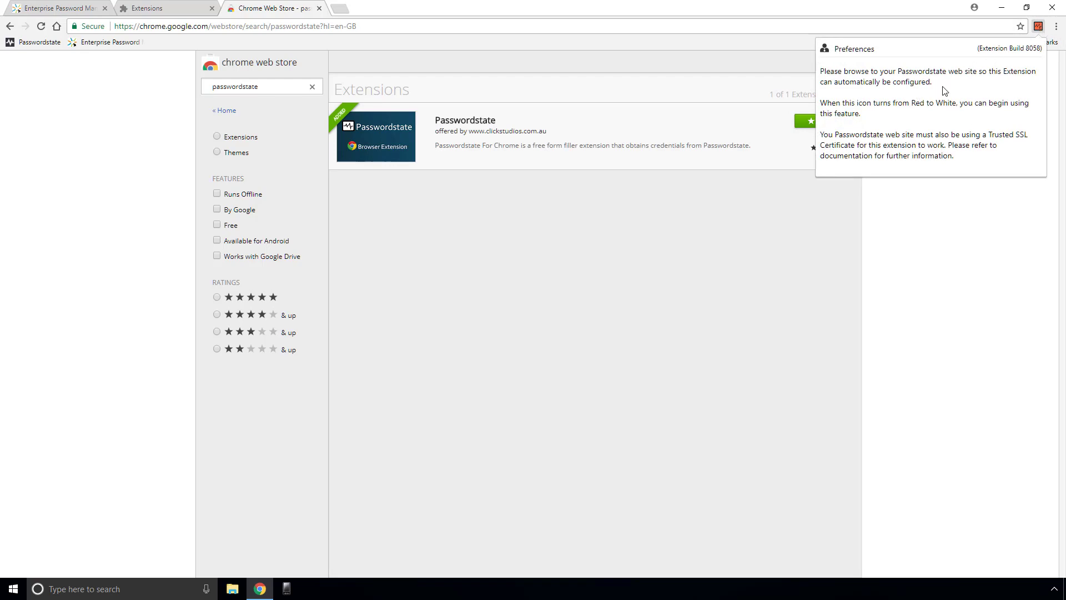
left_click(320, 9)
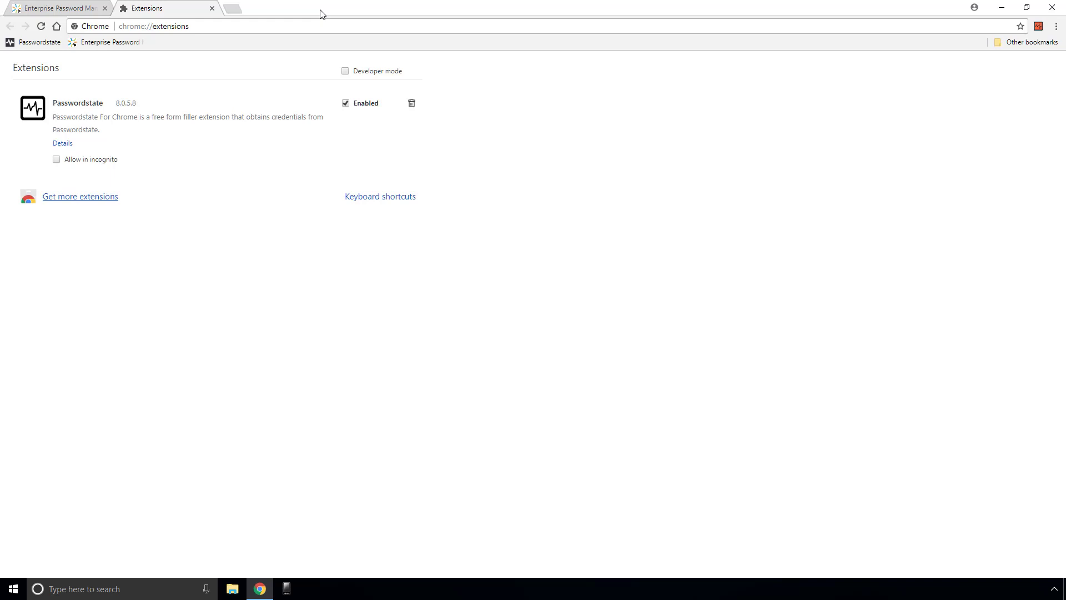
left_click(212, 9)
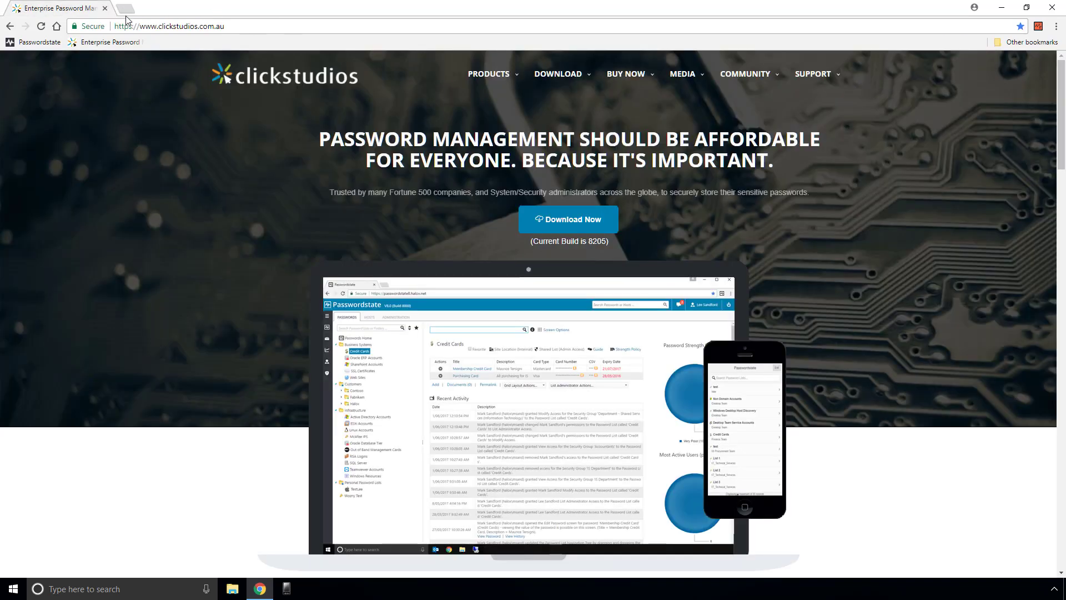
Show My Private Passwords' list properties on the customize fields tab, with URL enabled
left_click(29, 43)
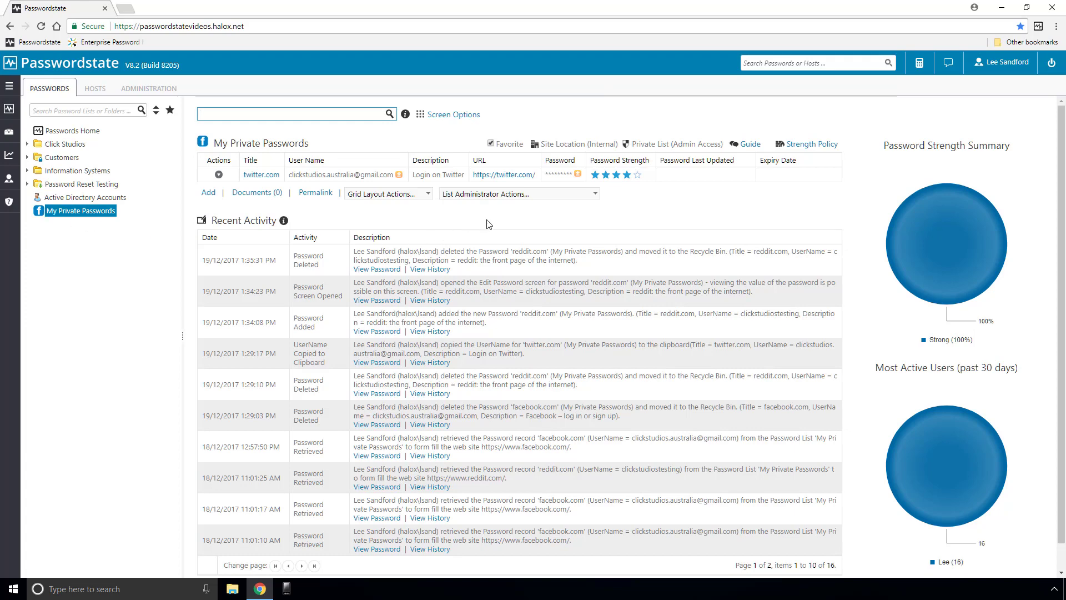
left_click(513, 195)
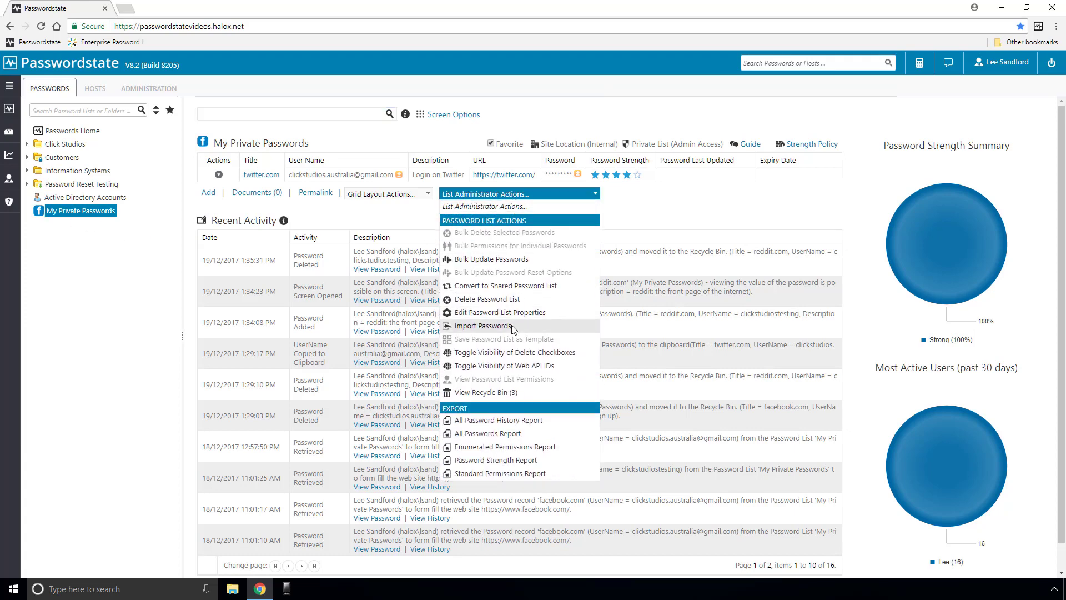
left_click(507, 316)
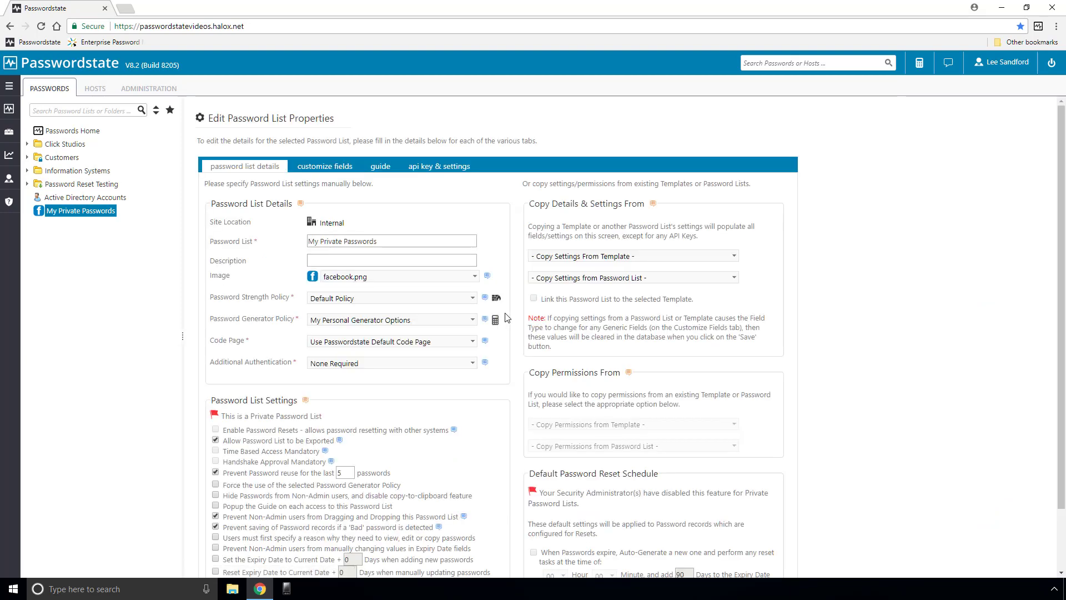
left_click(338, 170)
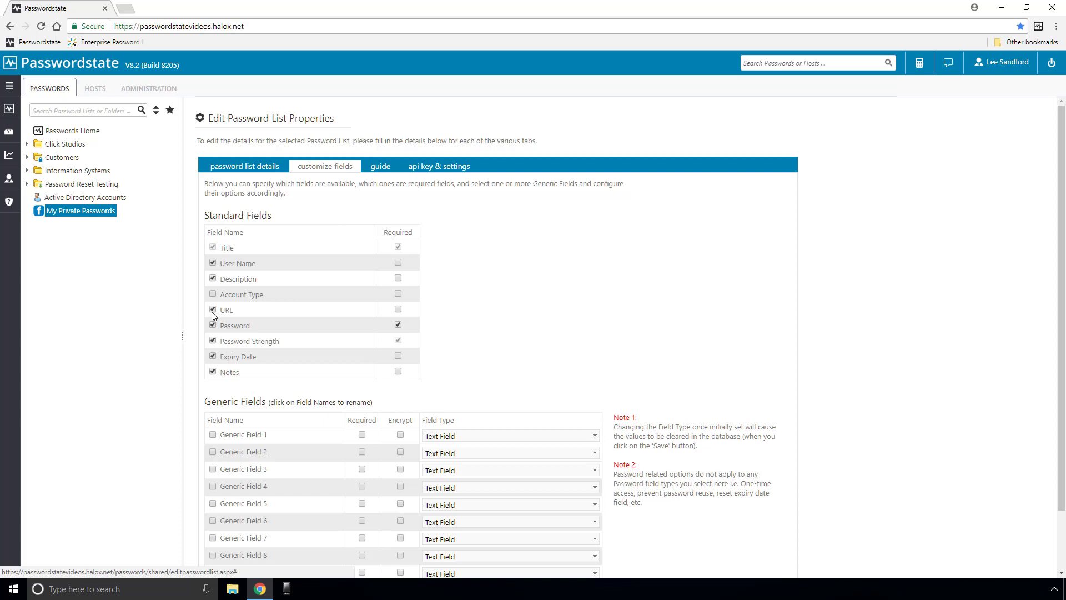
left_click(265, 26)
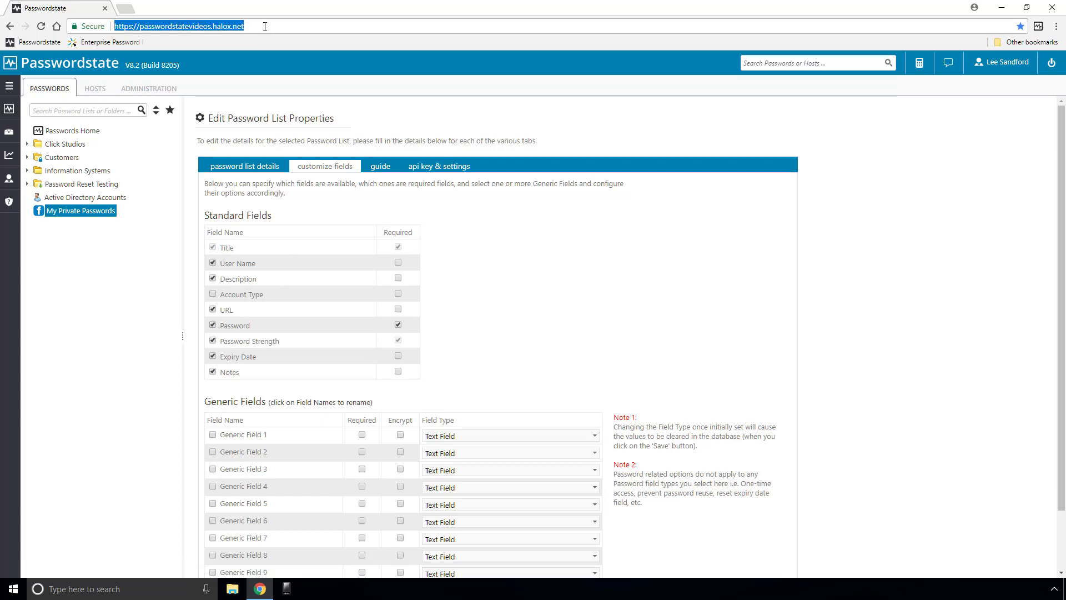
Go to facebook.com and log in with the filled-in account details
type("facebook.com")
key("Return")
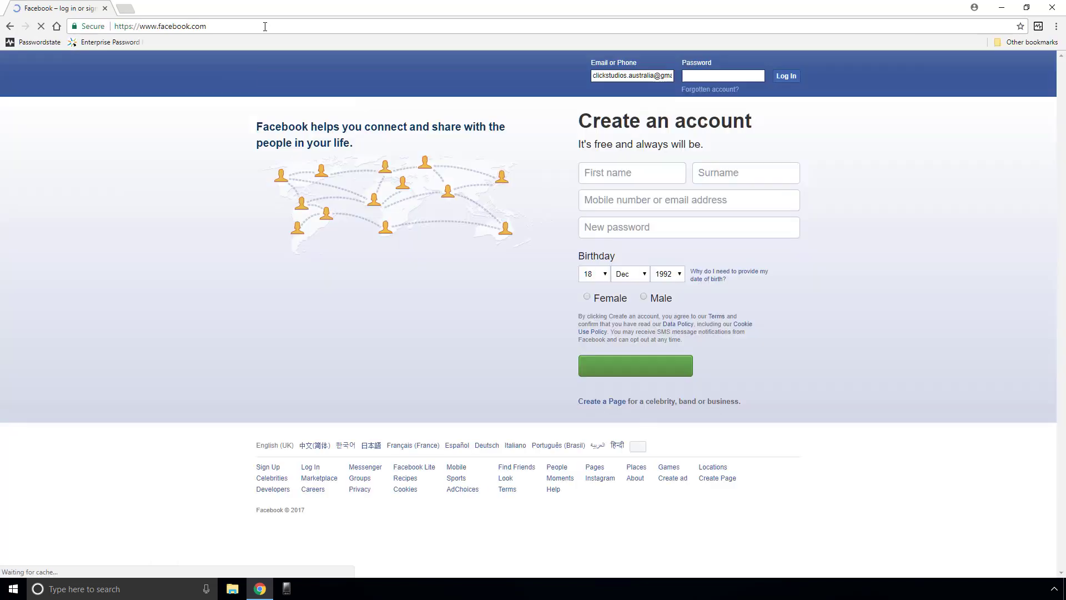
left_click(710, 76)
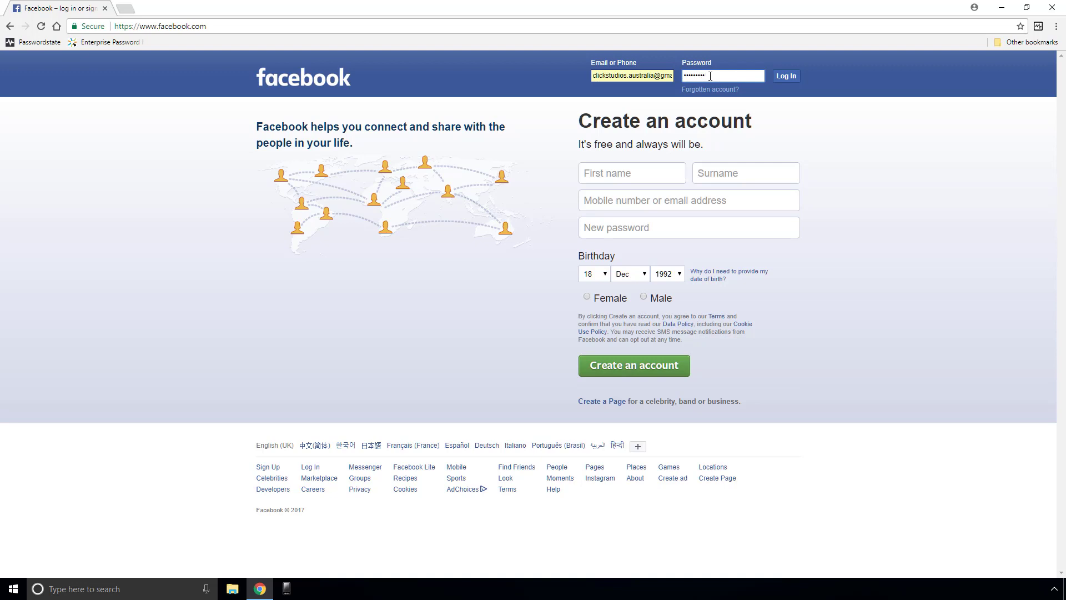
key("Return")
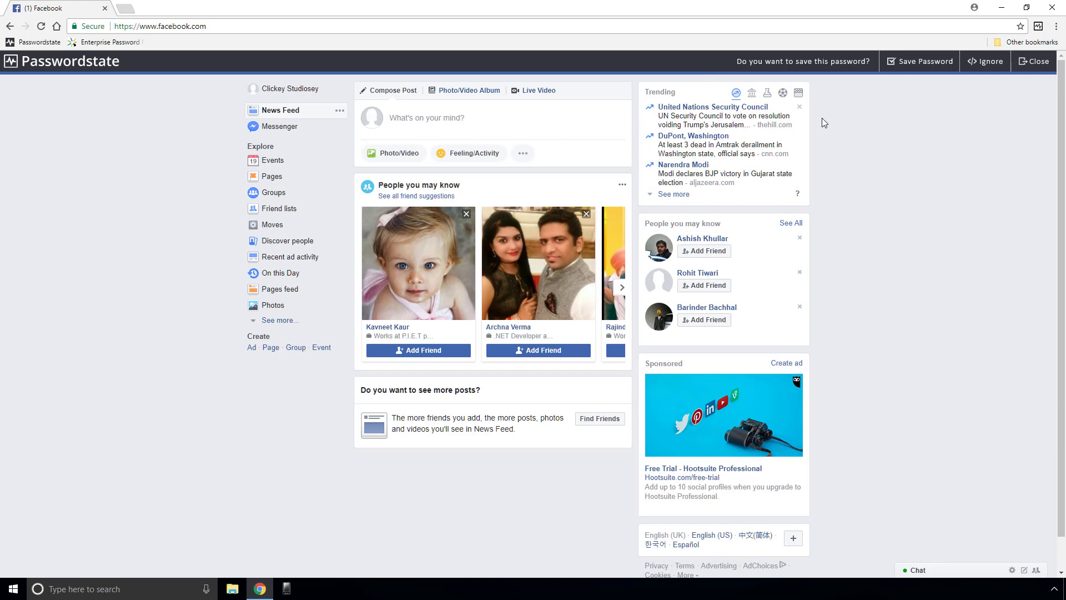
Save the Facebook login through the Passwordstate bar into My Private Passwords
left_click(923, 67)
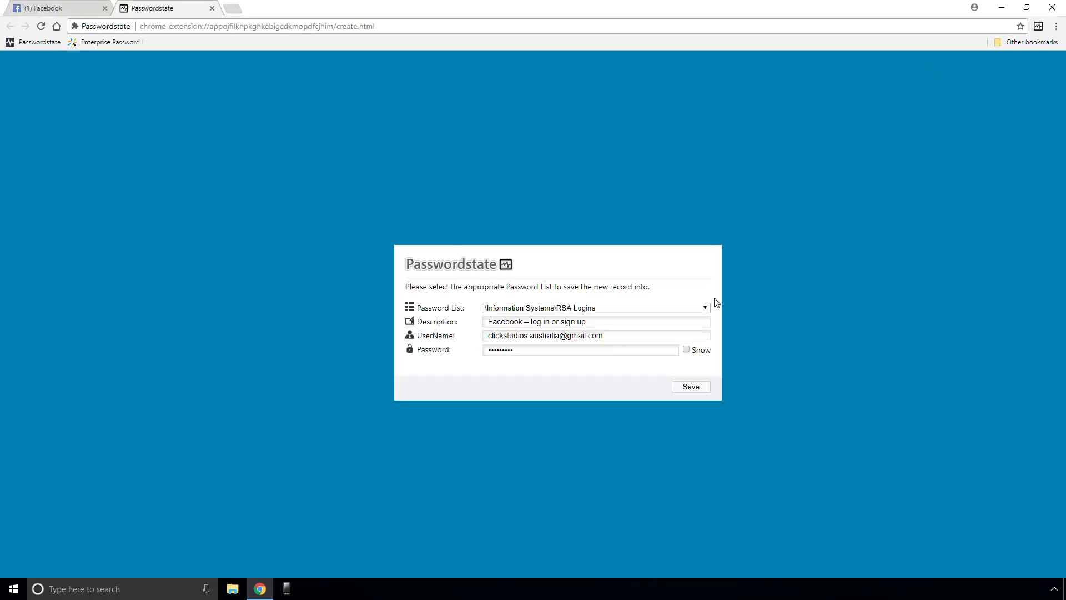
left_click(618, 306)
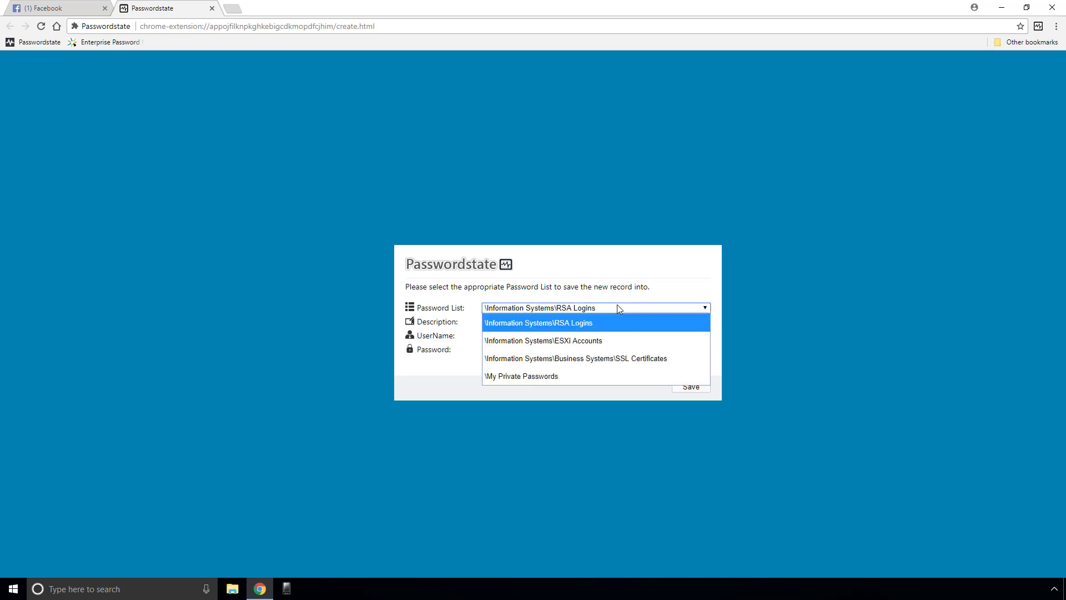
left_click(546, 377)
left_click(690, 387)
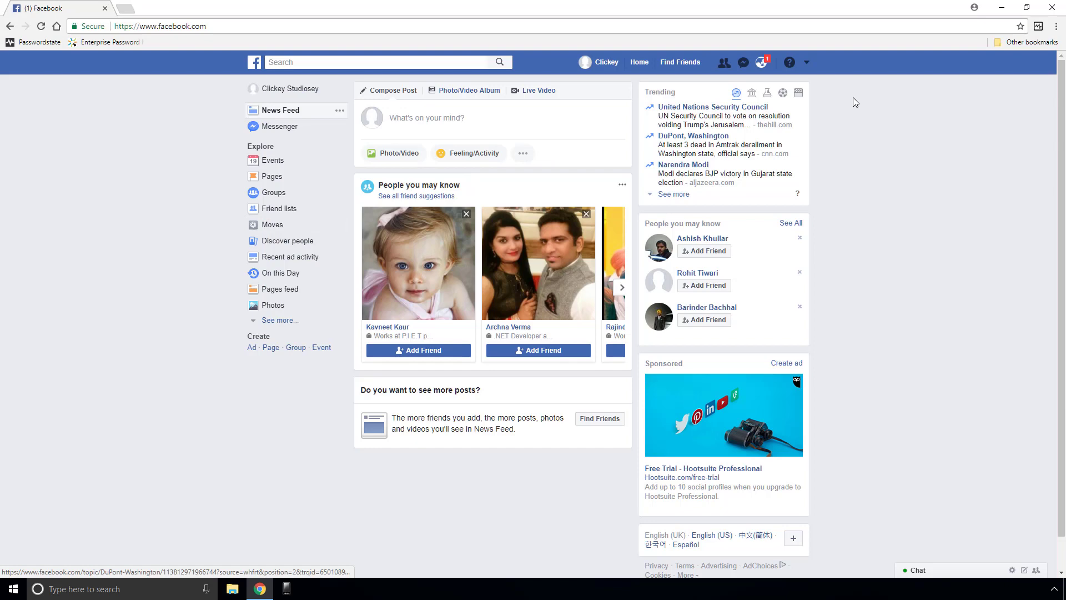
Log out of Facebook, reload facebook.com and sign in with the autofilled credentials
left_click(807, 64)
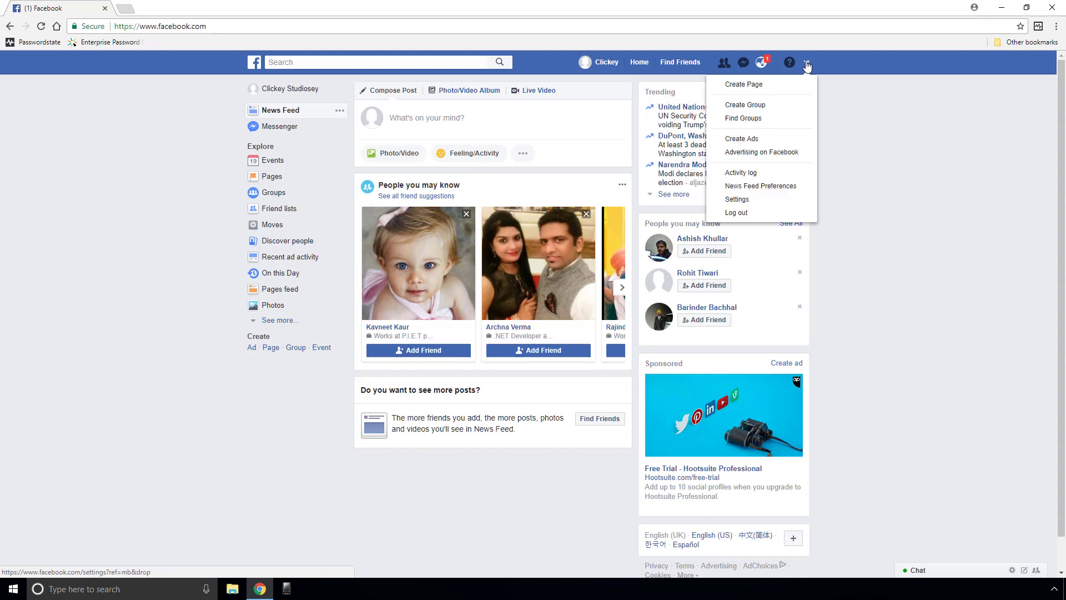
left_click(745, 220)
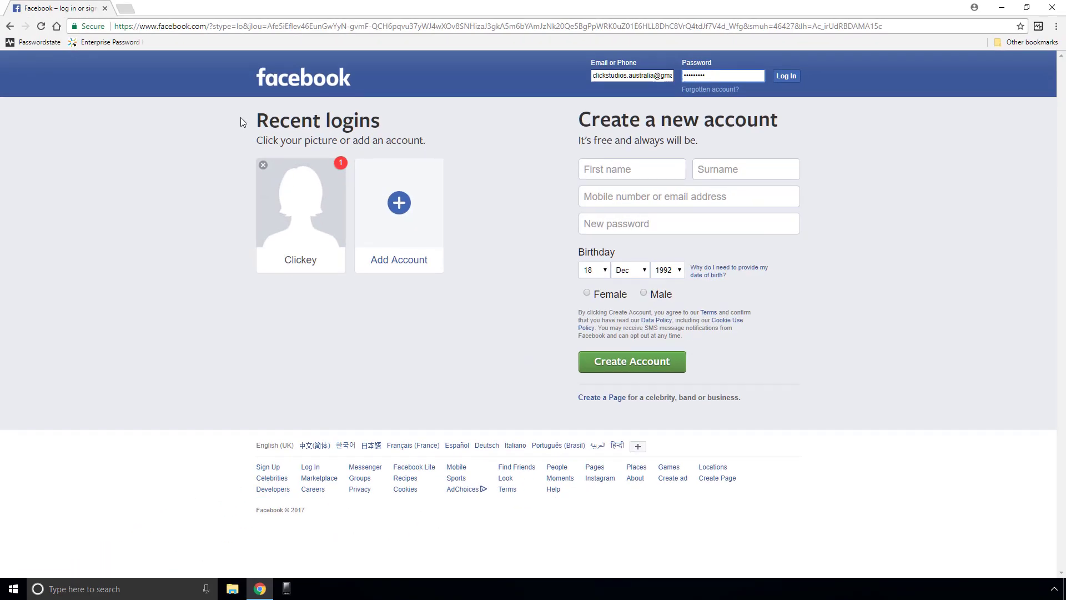
left_click(128, 41)
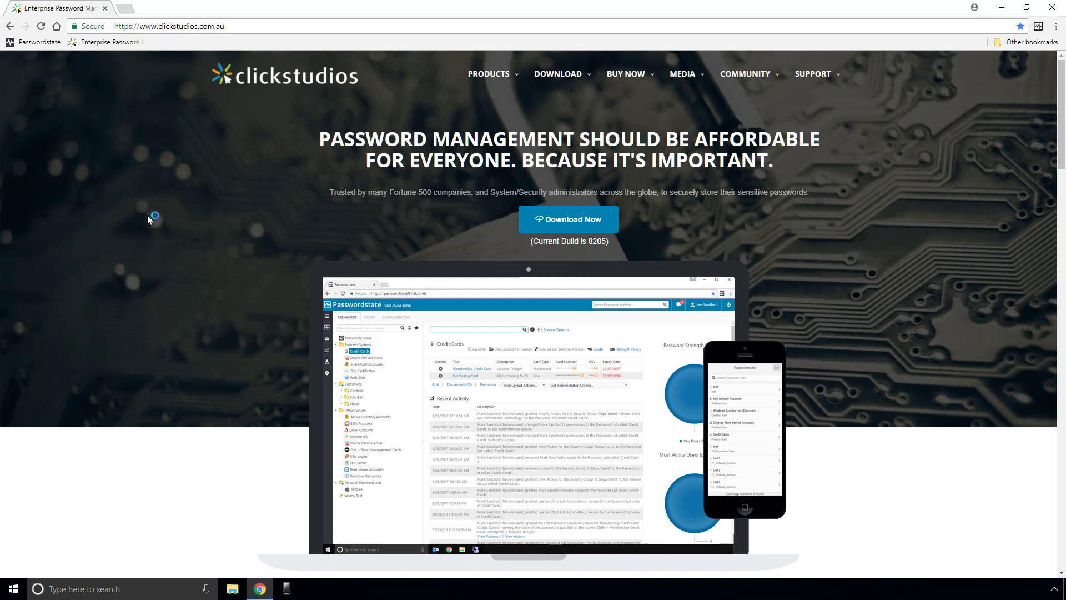
left_click(248, 24)
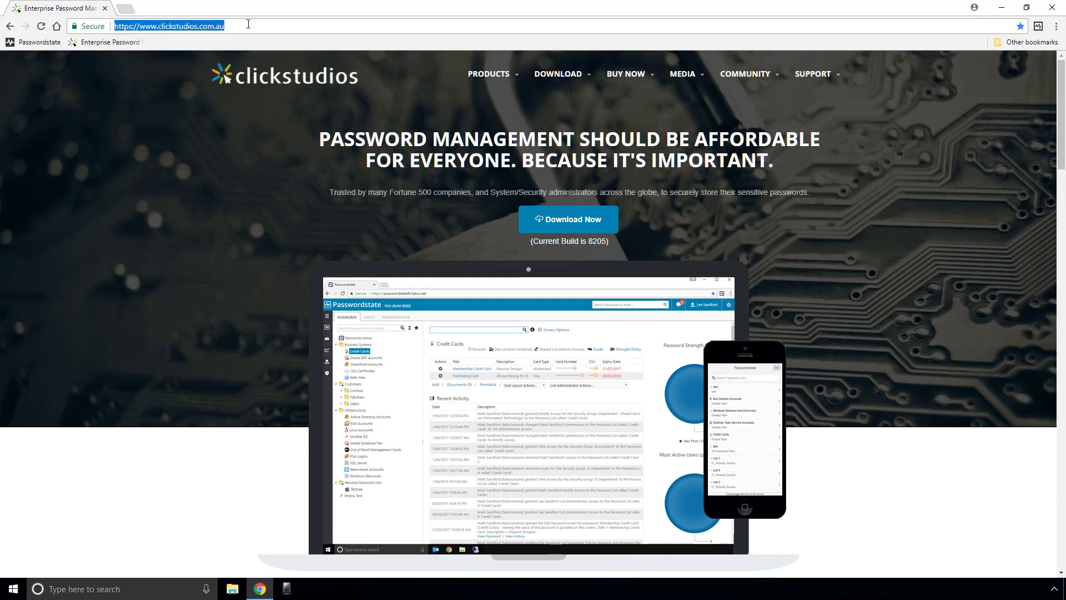
type("facebook.com")
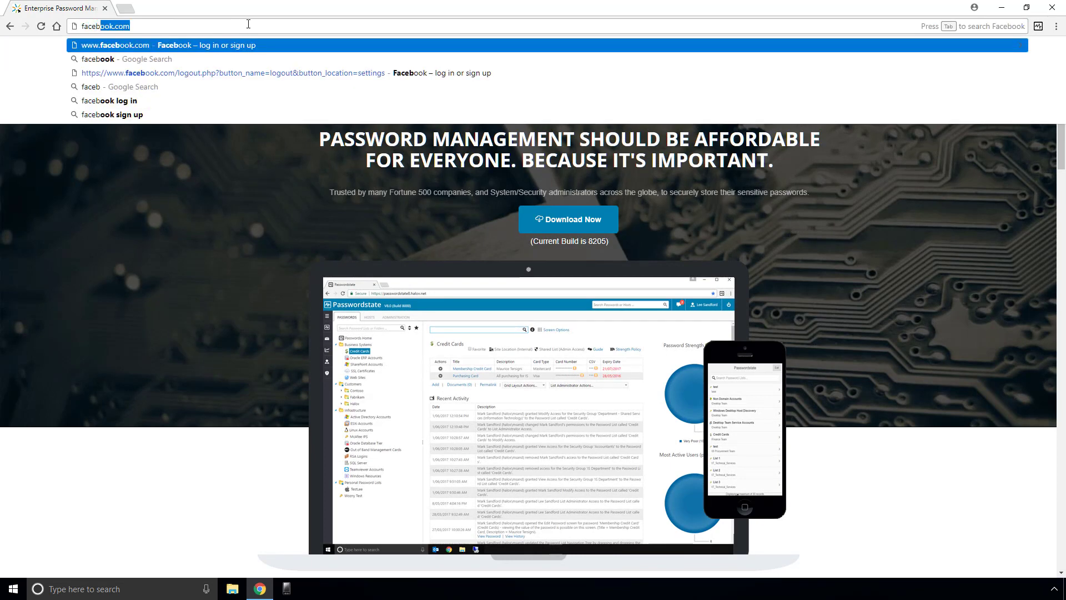
key("Return")
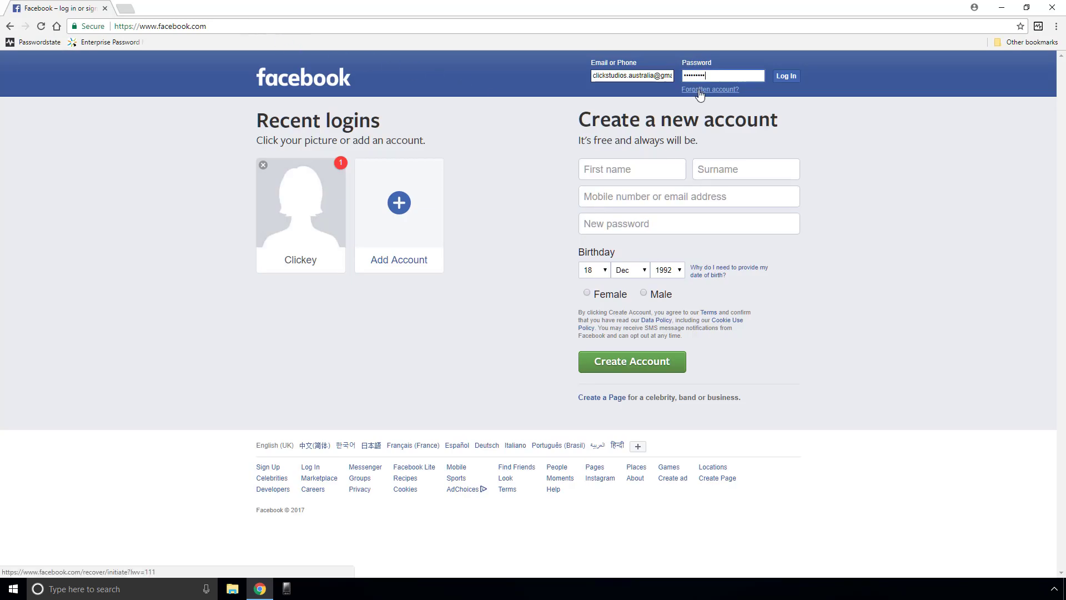
left_click(786, 76)
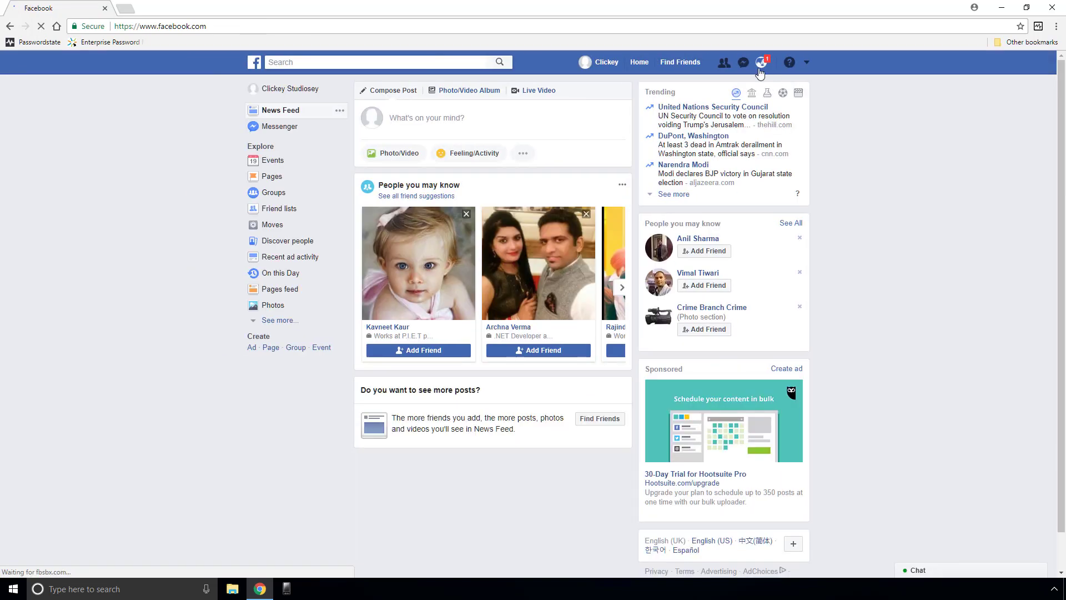
Log out of Facebook again and sign back in using the autofilled login form
left_click(807, 65)
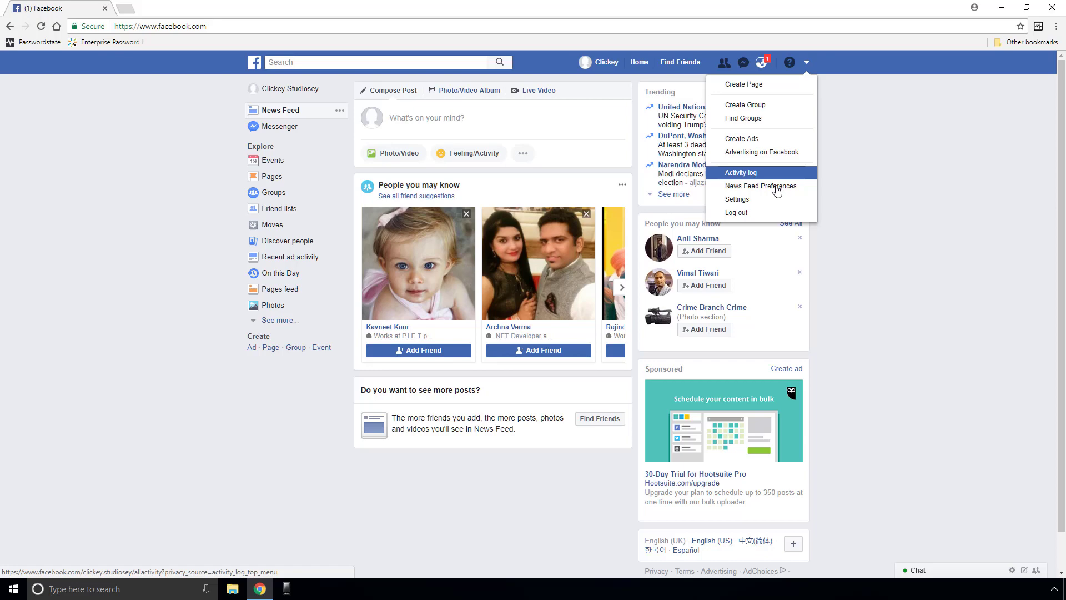
left_click(745, 212)
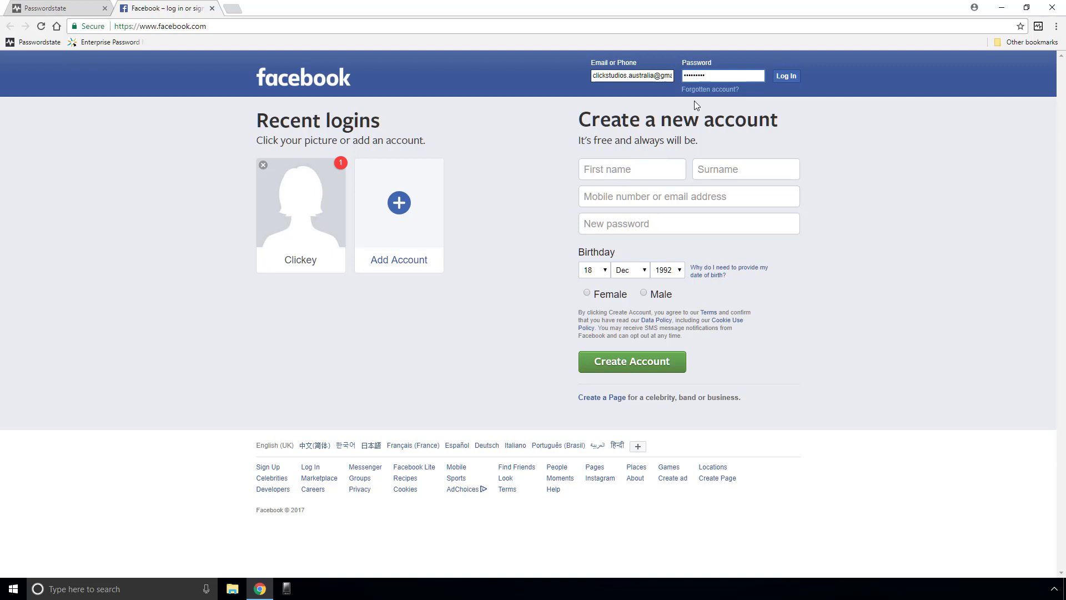
left_click(785, 76)
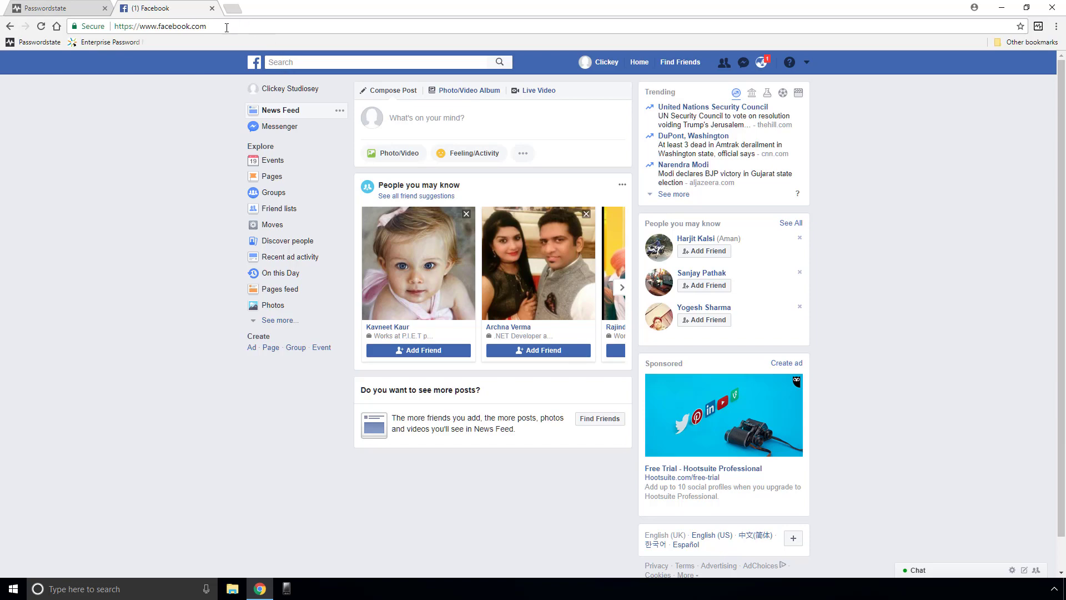
Go to Reddit and fill the login username with the suggested username
left_click(249, 29)
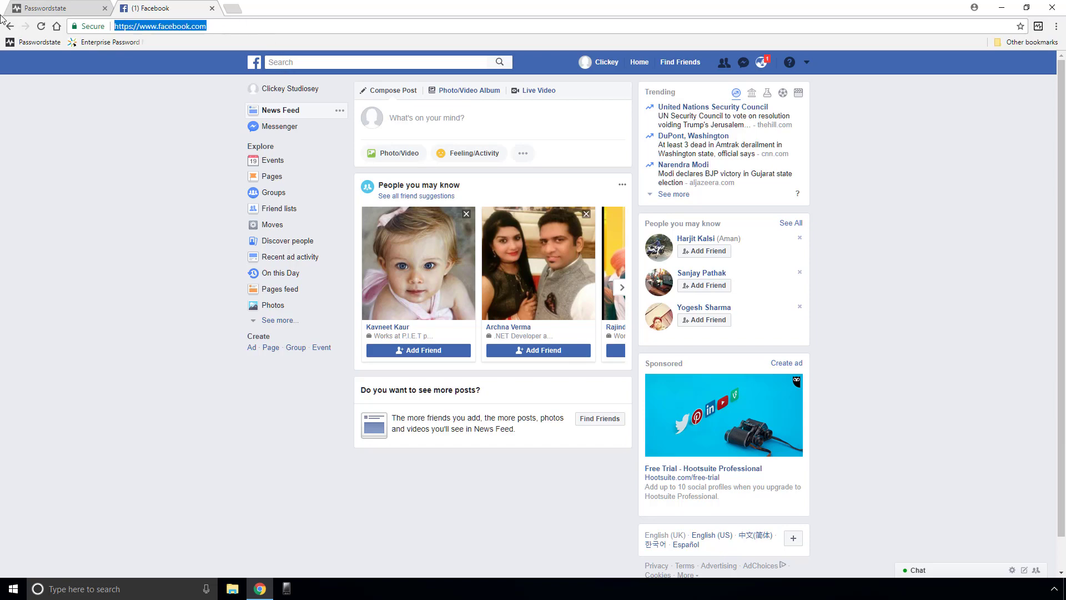
type("reddit")
key("Return")
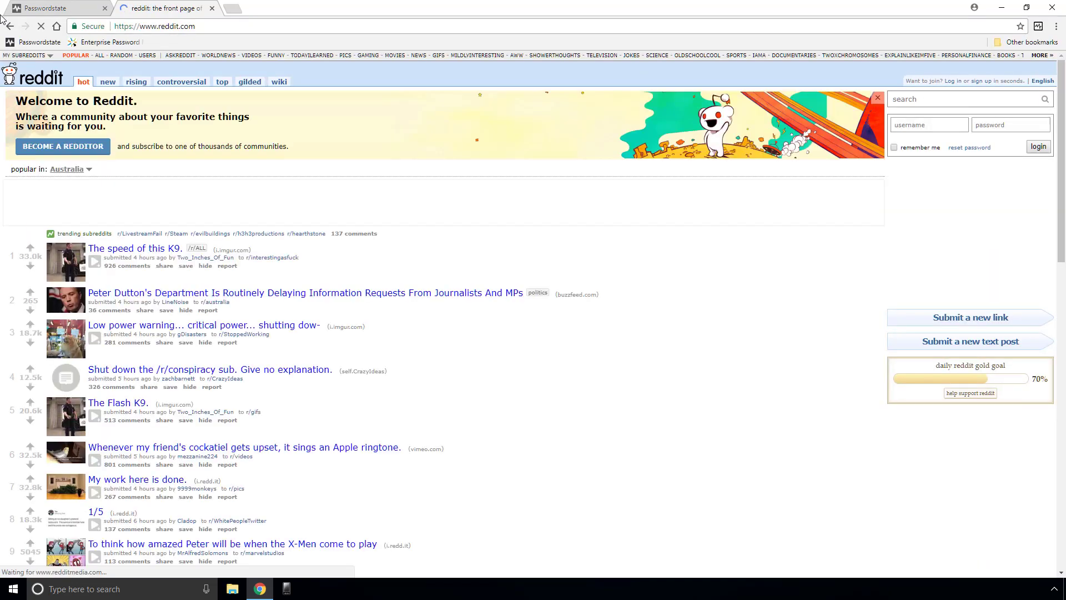
left_click(914, 125)
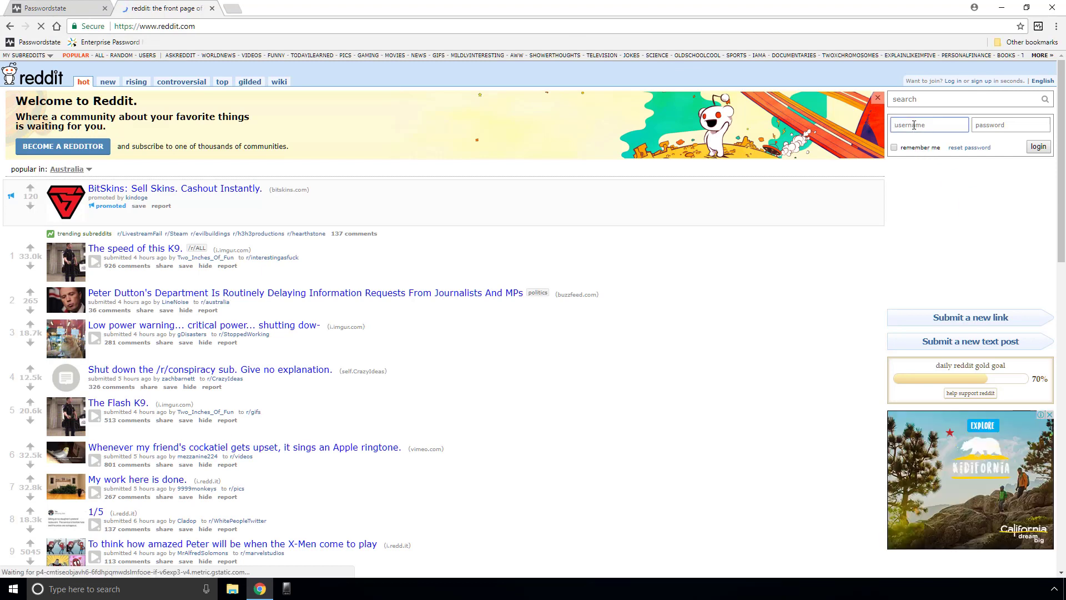
type("clickstudiostesting")
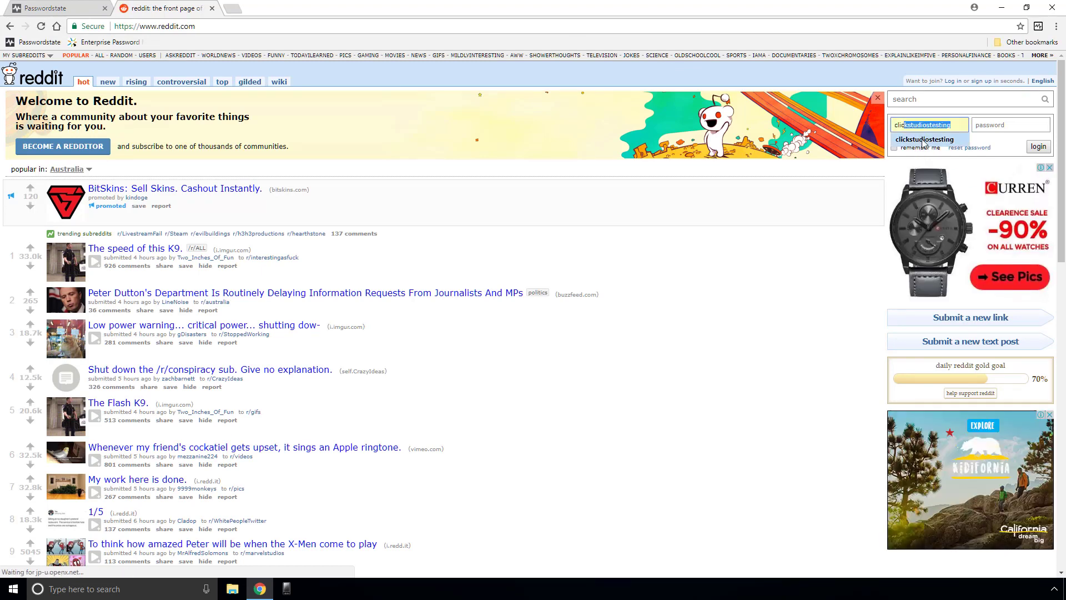
left_click(923, 140)
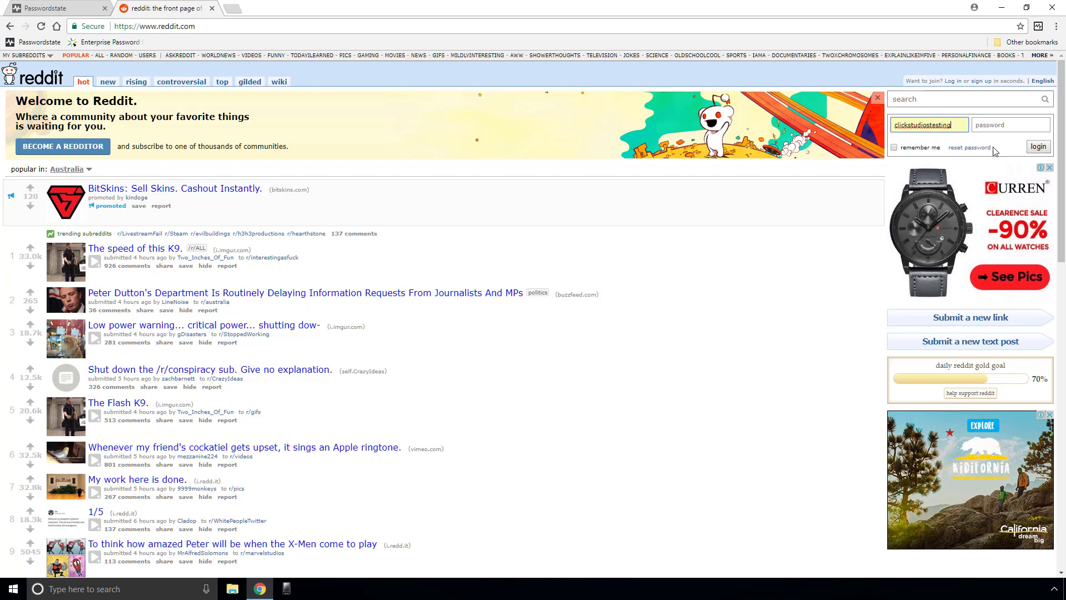
Generate a new password in the Passwordstate extension, apply it to the form, and close the popup
left_click(1038, 27)
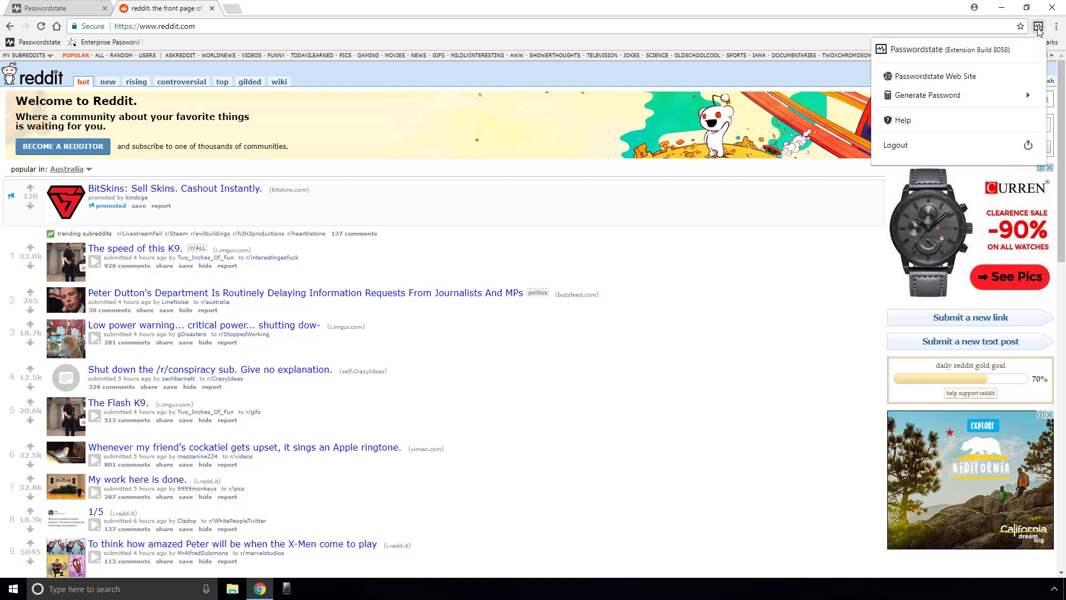
left_click(944, 96)
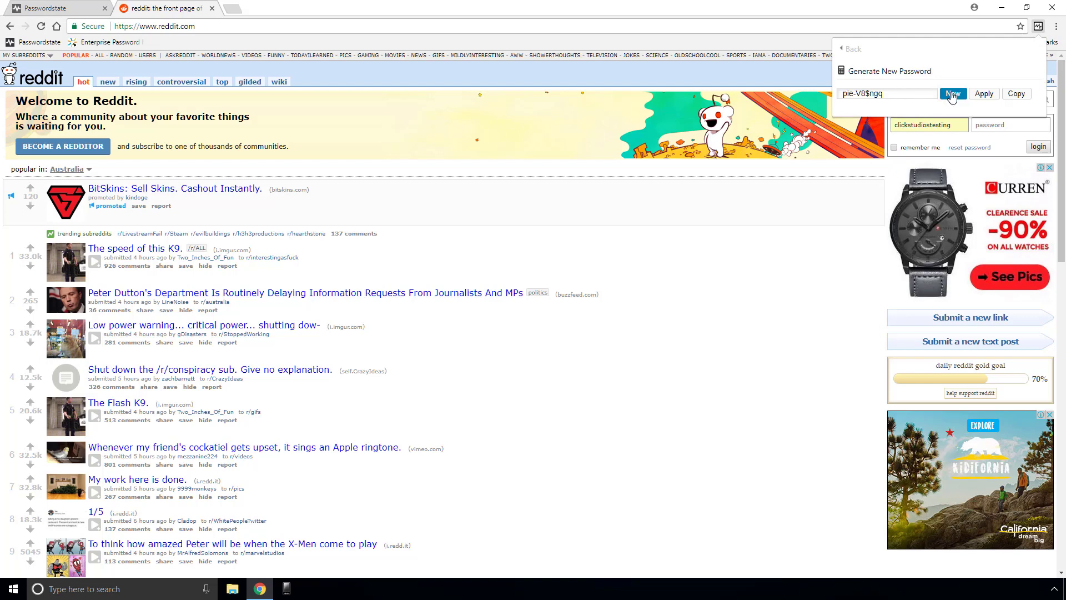
left_click(951, 96)
left_click(958, 99)
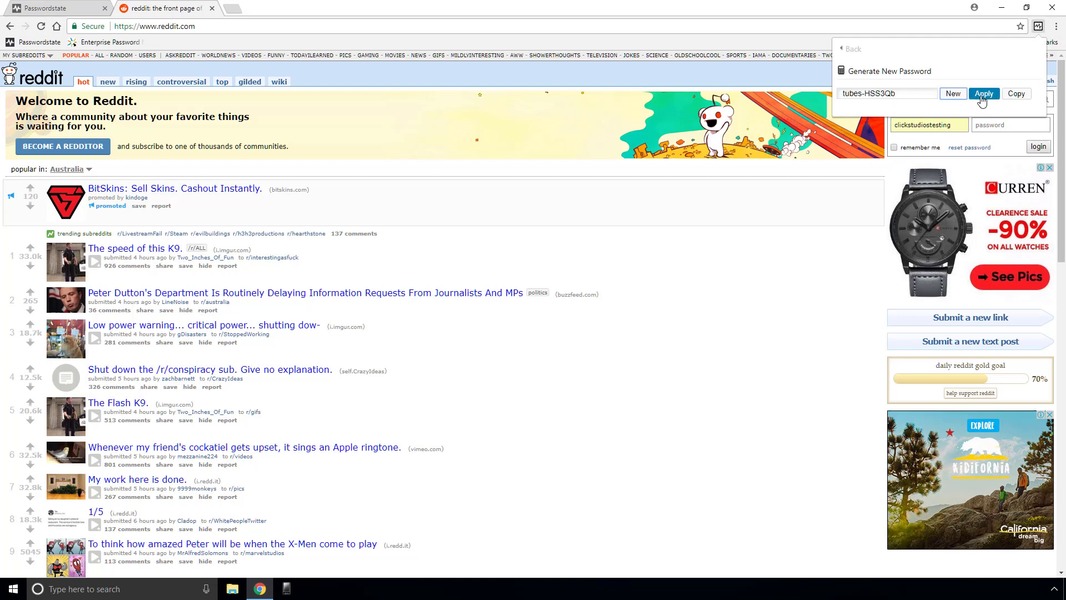
left_click(982, 95)
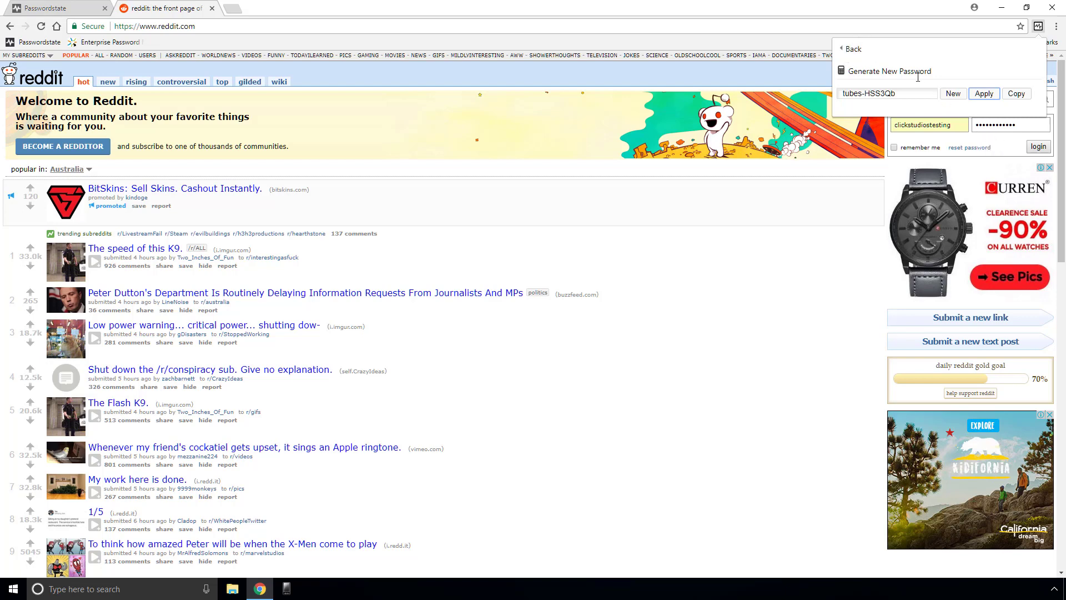
left_click(854, 50)
left_click(870, 269)
Retype the Reddit password, log in, and choose Ignore on the Passwordstate save prompt
double_click(1020, 125)
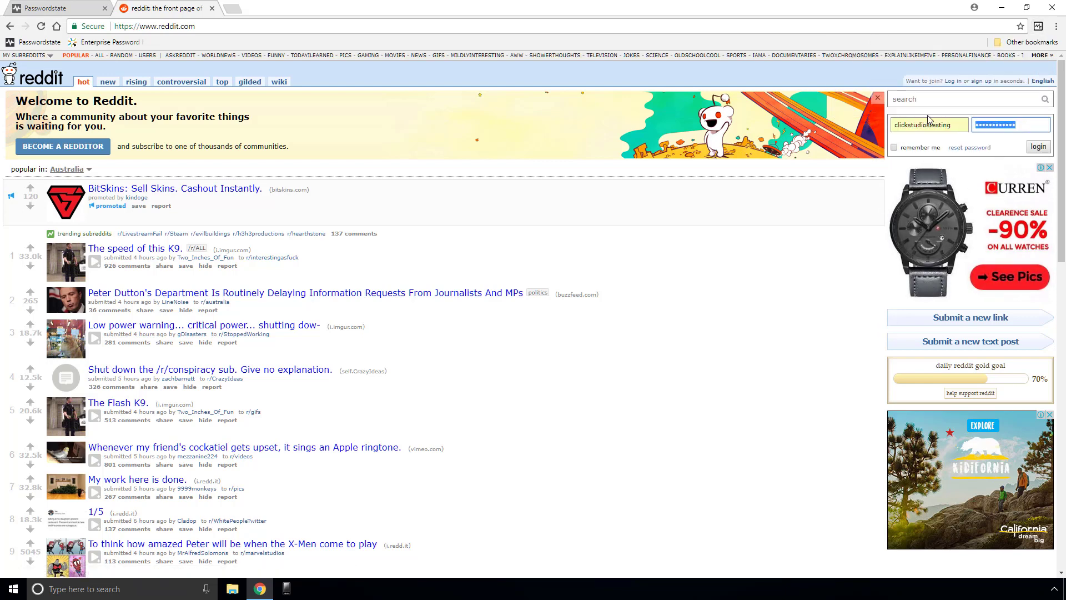
type("•••")
key("Return")
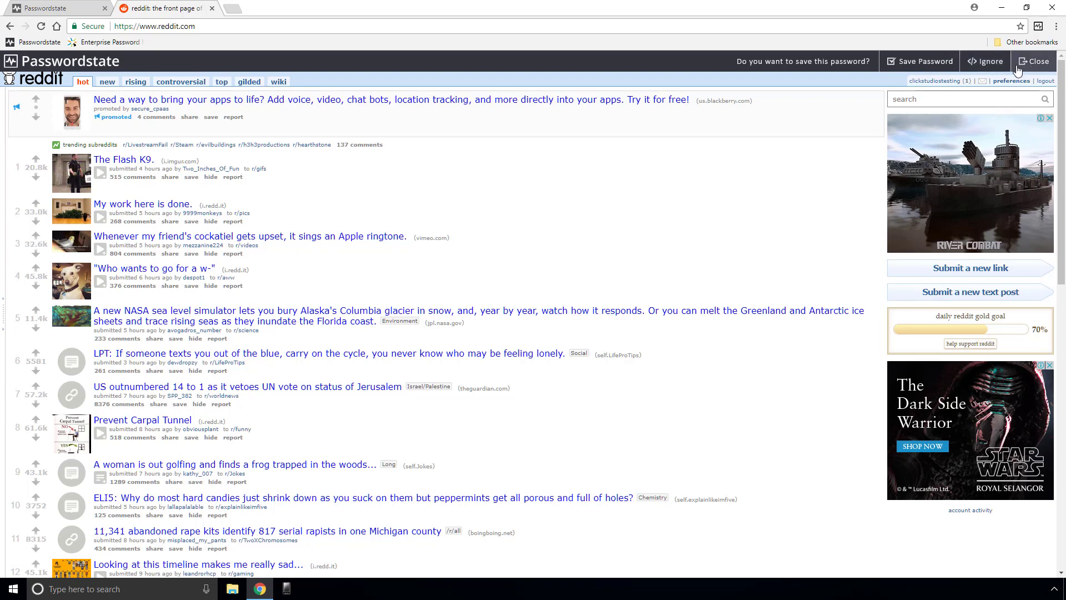
left_click(986, 65)
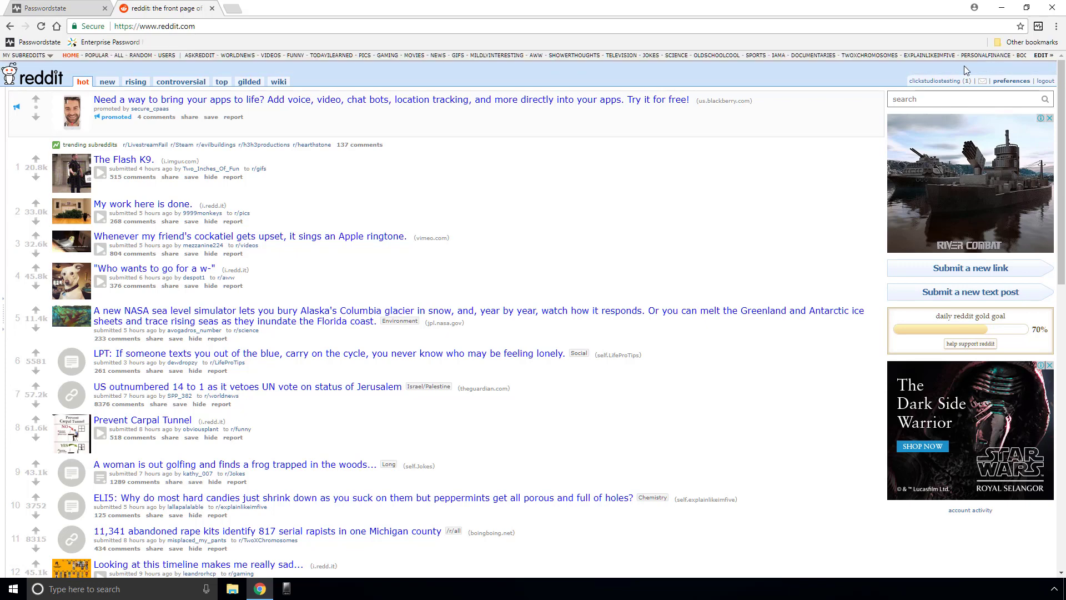
left_click(72, 8)
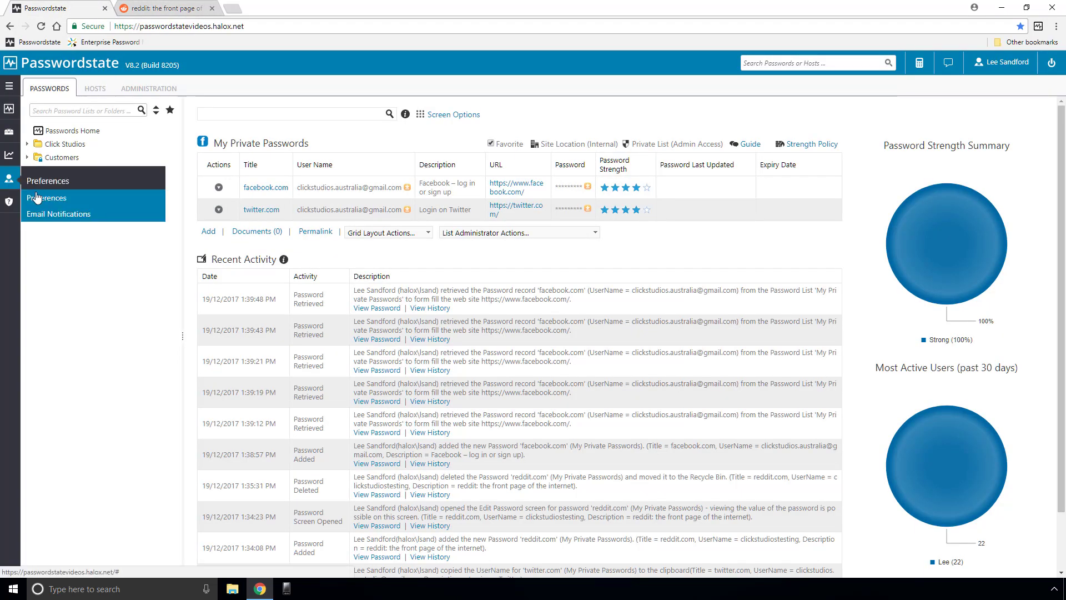
left_click(62, 210)
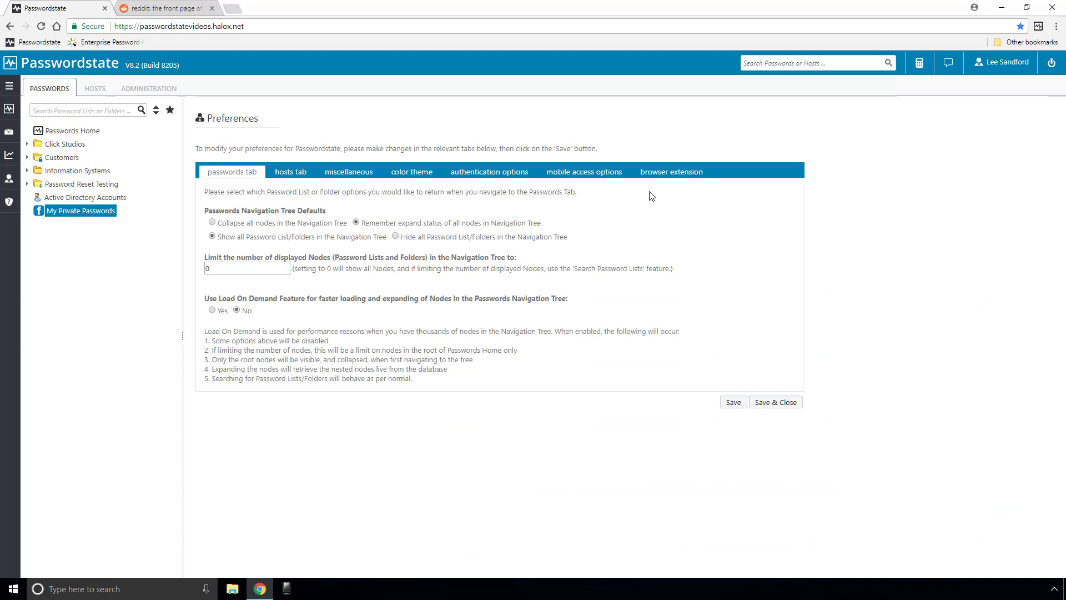
left_click(671, 172)
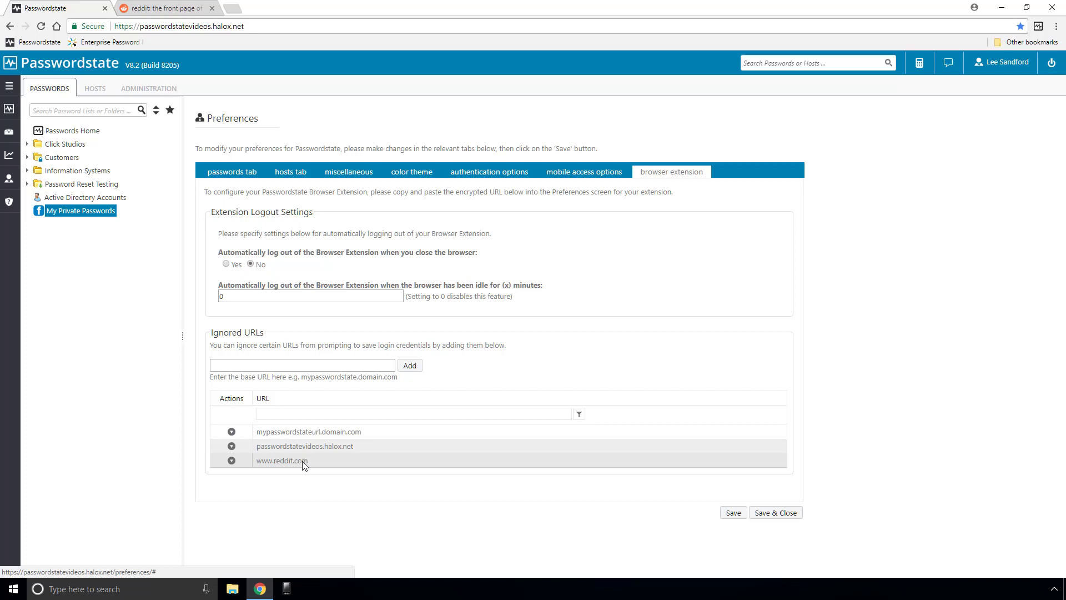
Load facebook.com in the same tab
left_click(263, 24)
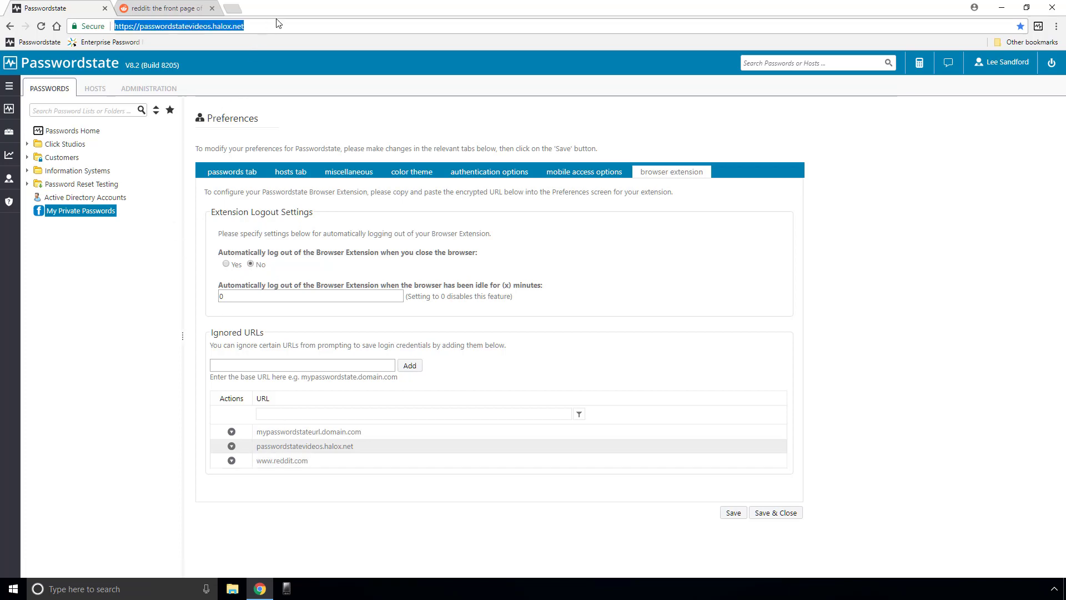
type("facebook")
key("Return")
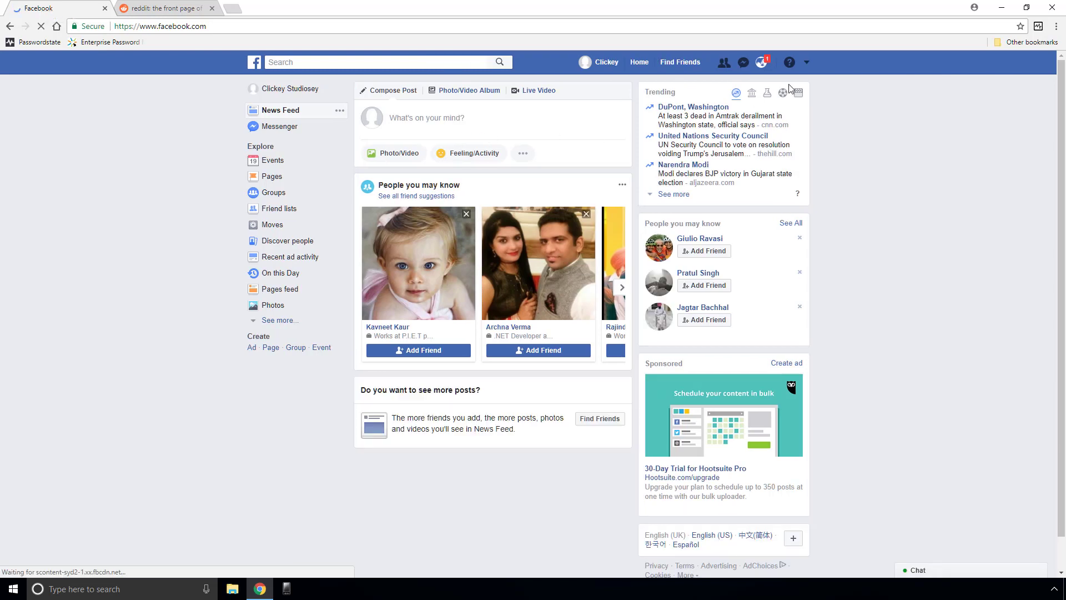
Dismiss the save-password offer and show the facebook.com record in Passwordstate via the extension menu
left_click(1031, 72)
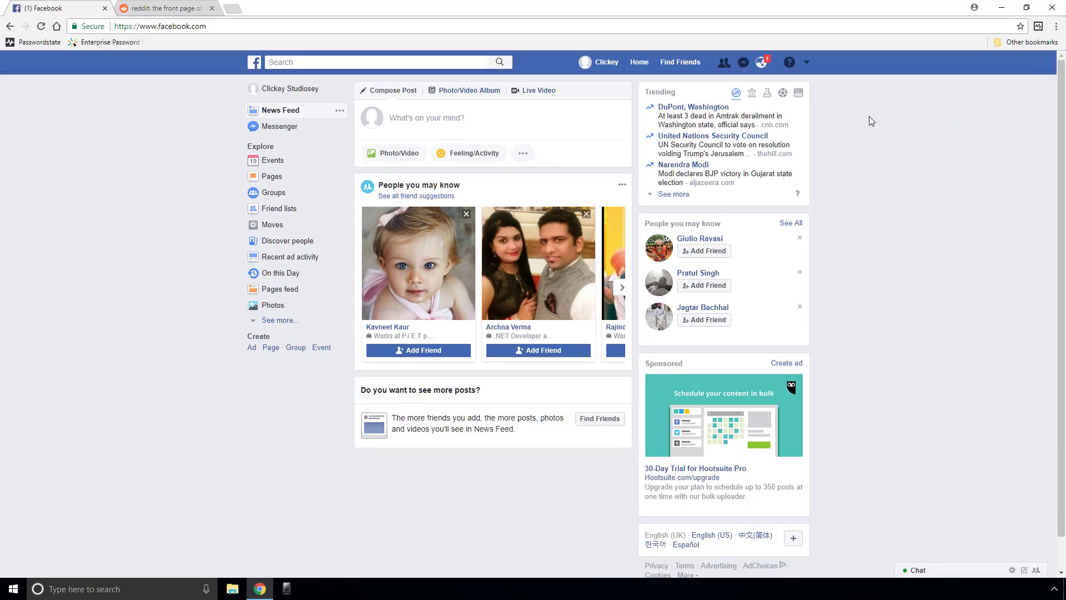
left_click(1038, 26)
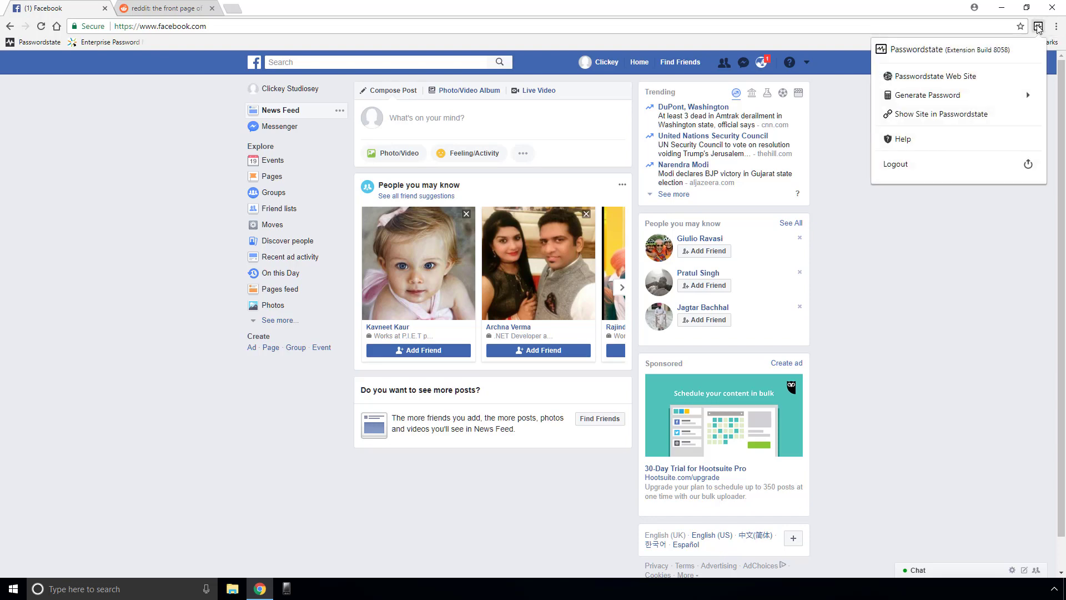
left_click(978, 116)
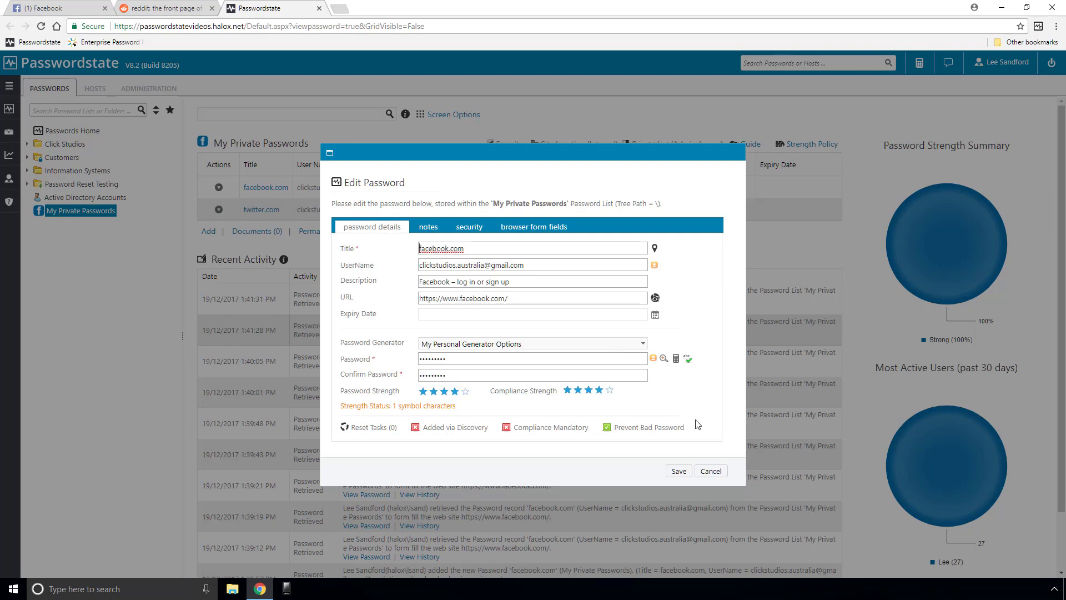
Cancel the facebook.com record, then review the Browser Extension Settings ignored-URL and allowed-user lists
left_click(711, 471)
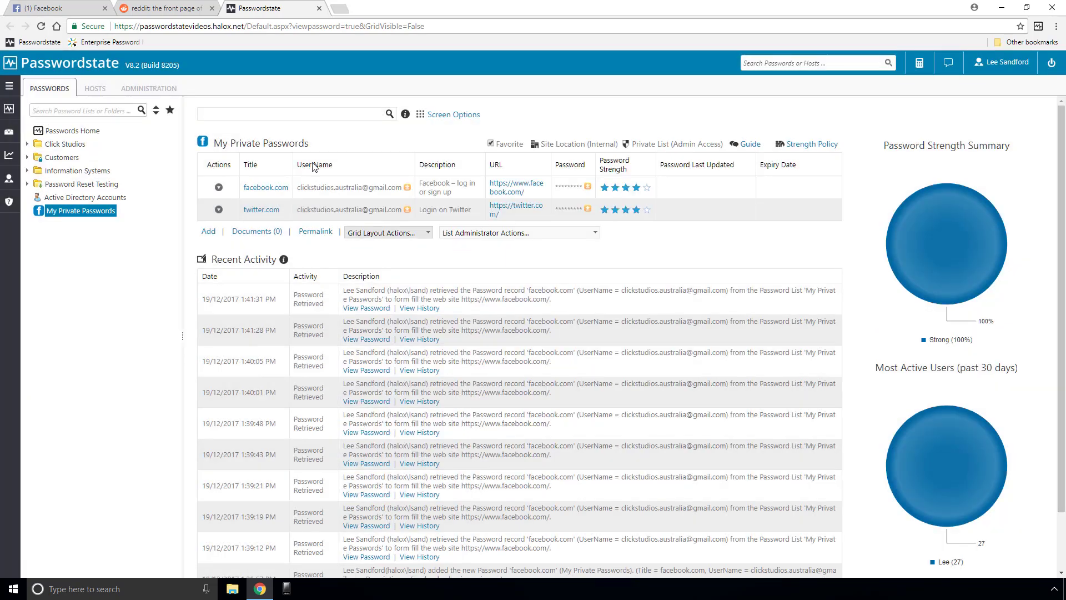
left_click(151, 89)
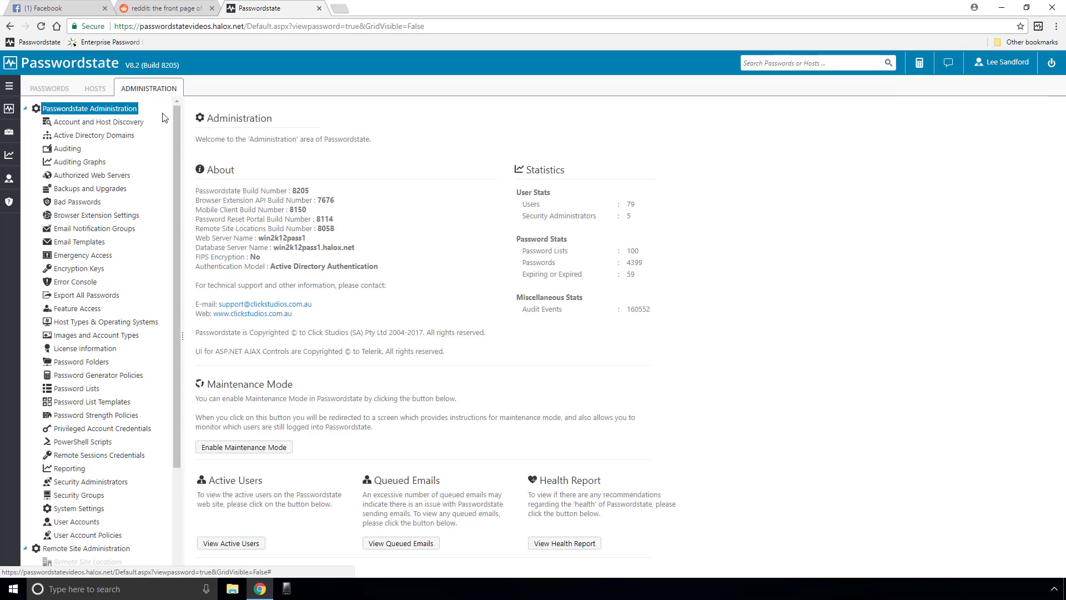
left_click(76, 216)
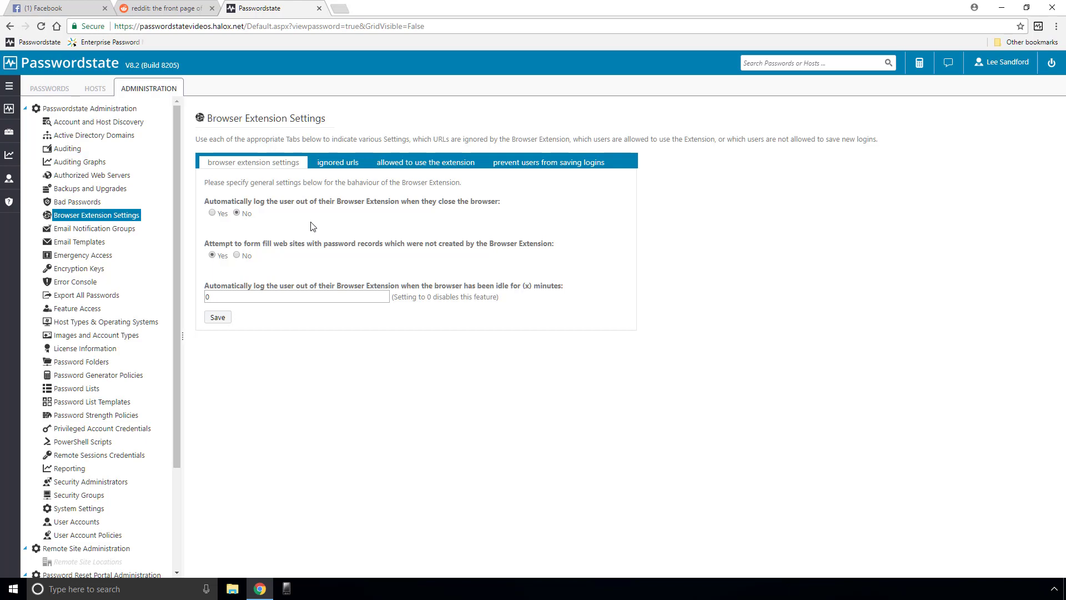
left_click(337, 163)
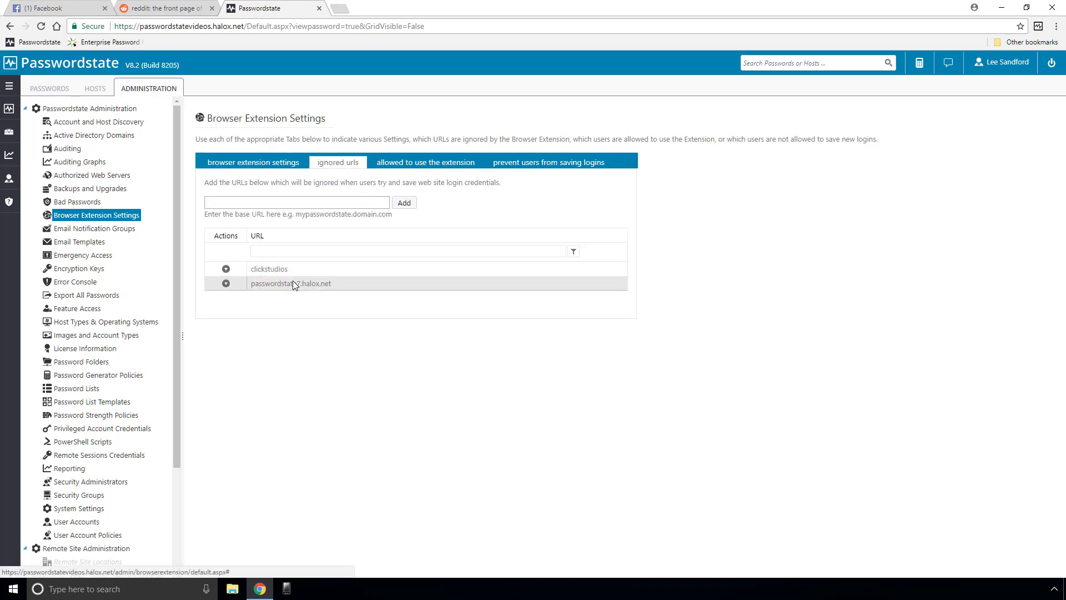
left_click(419, 163)
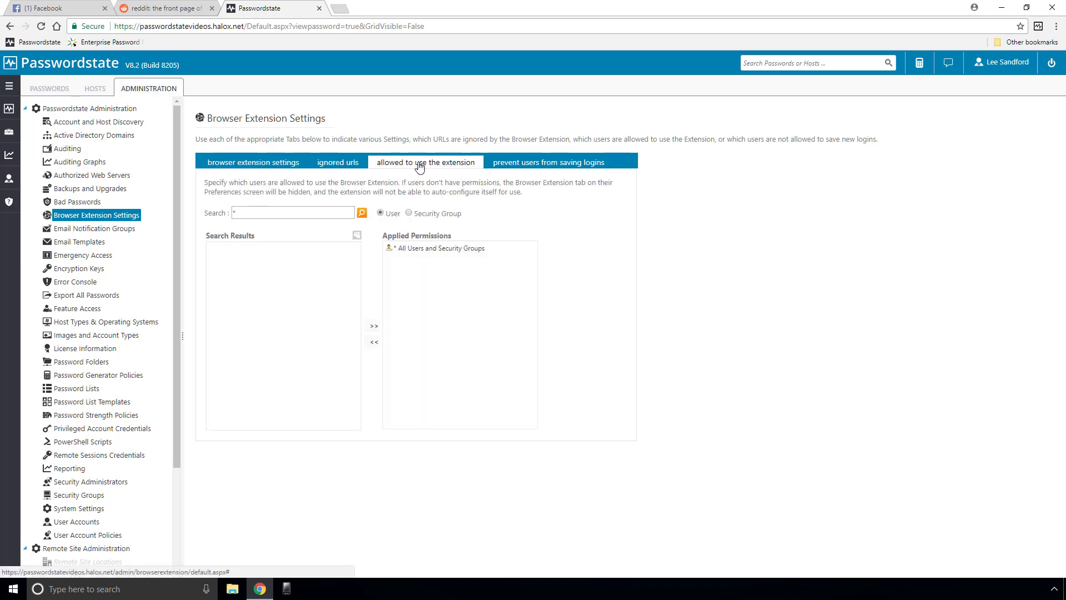
Remove All Users and Security Groups from Applied Permissions and view the prevent-saving-logins settings
left_click(427, 250)
left_click(374, 342)
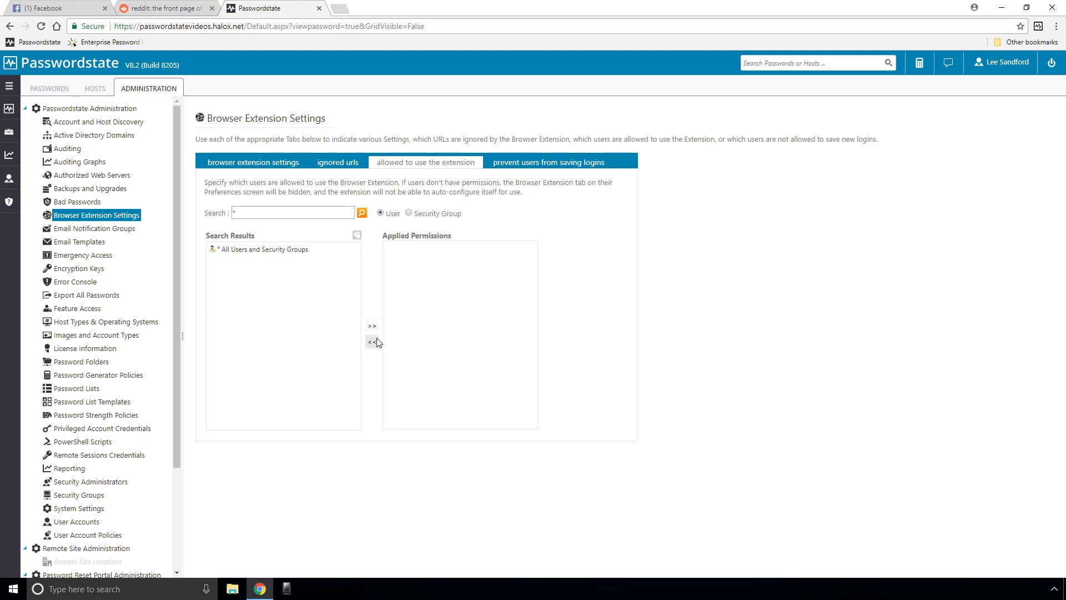
left_click(524, 169)
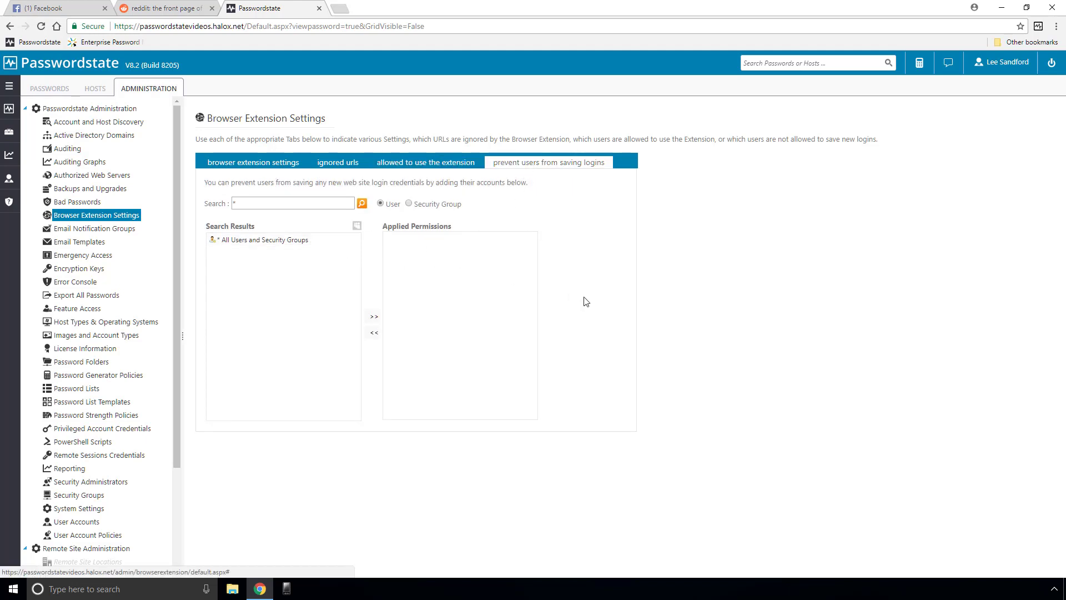